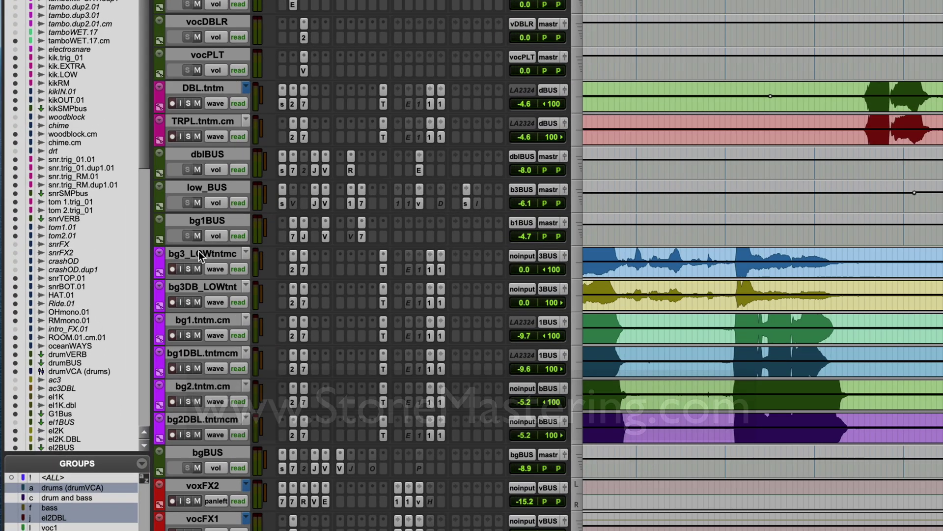
Select the ECHO, verb1 and delay1 tracks and bring up their Move to New Folder option
click(94, 251)
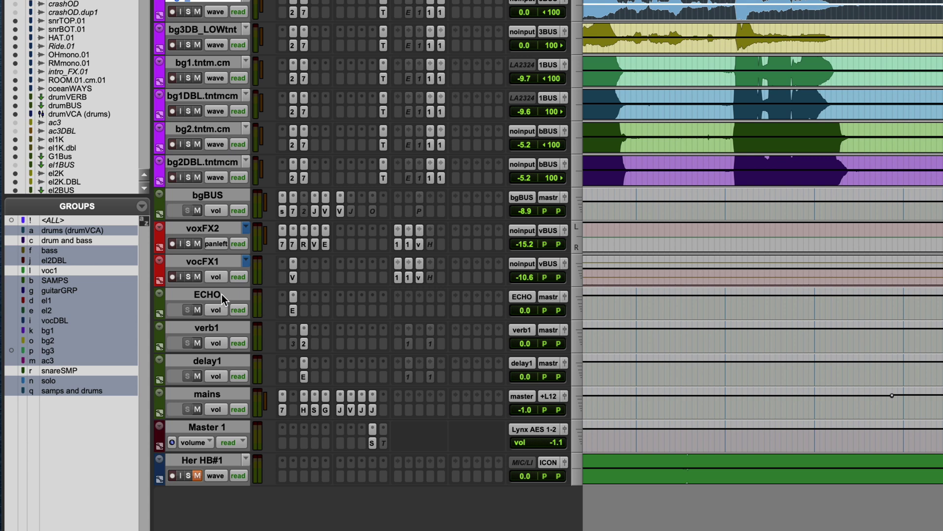
click(223, 293)
shift+click(216, 358)
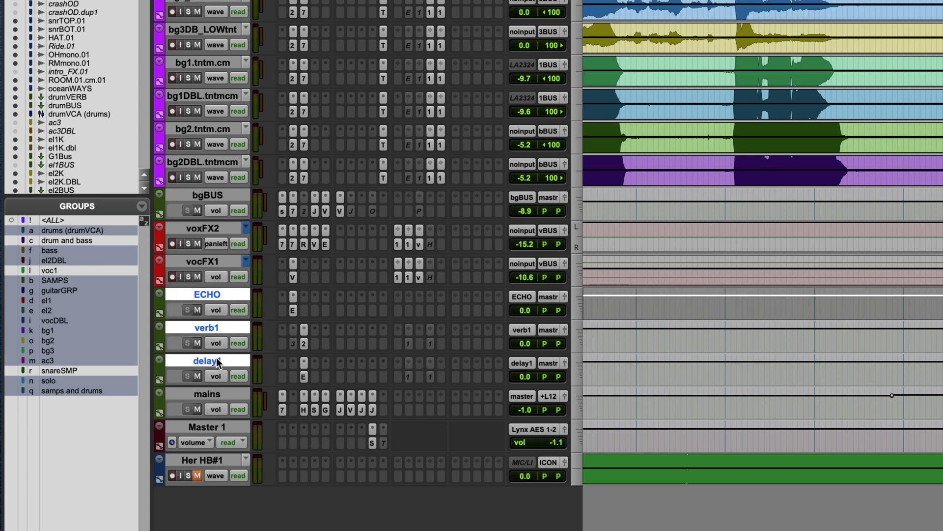
right_click(220, 294)
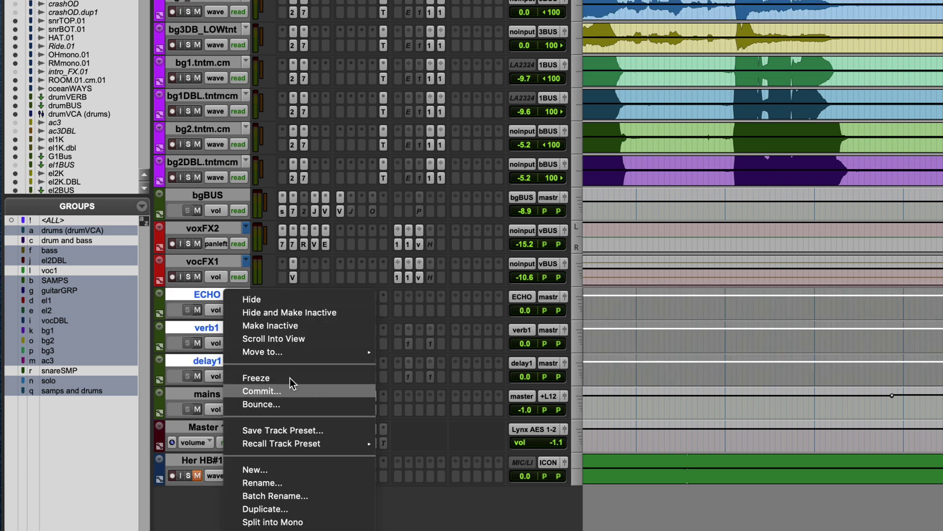
right_click(212, 294)
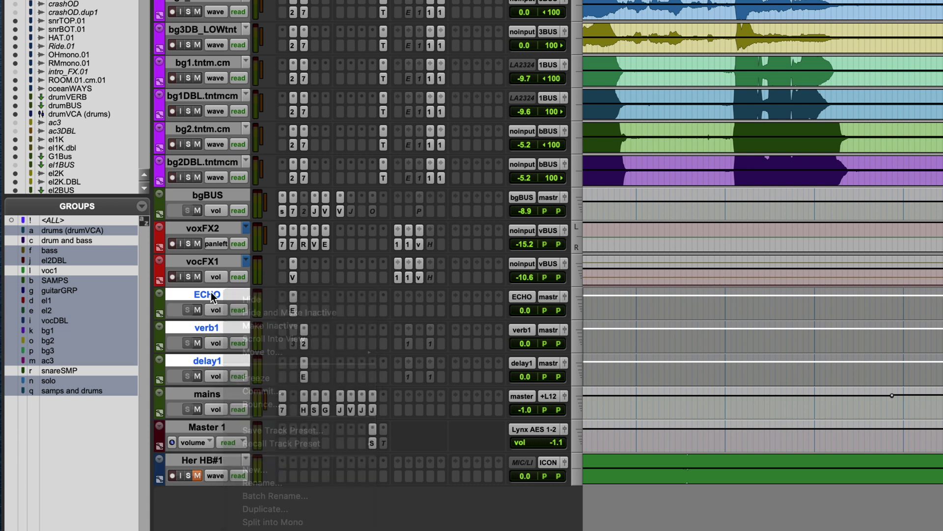
right_click(212, 294)
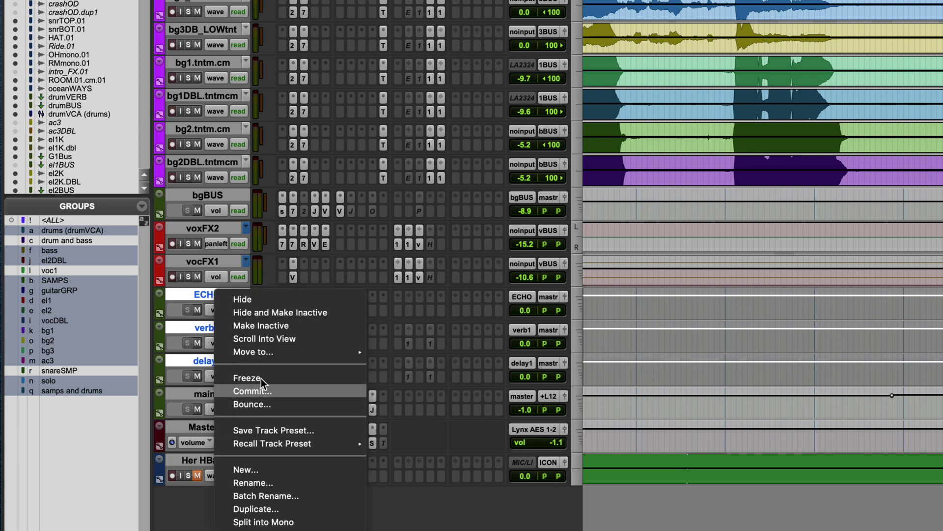
click(243, 276)
right_click(216, 290)
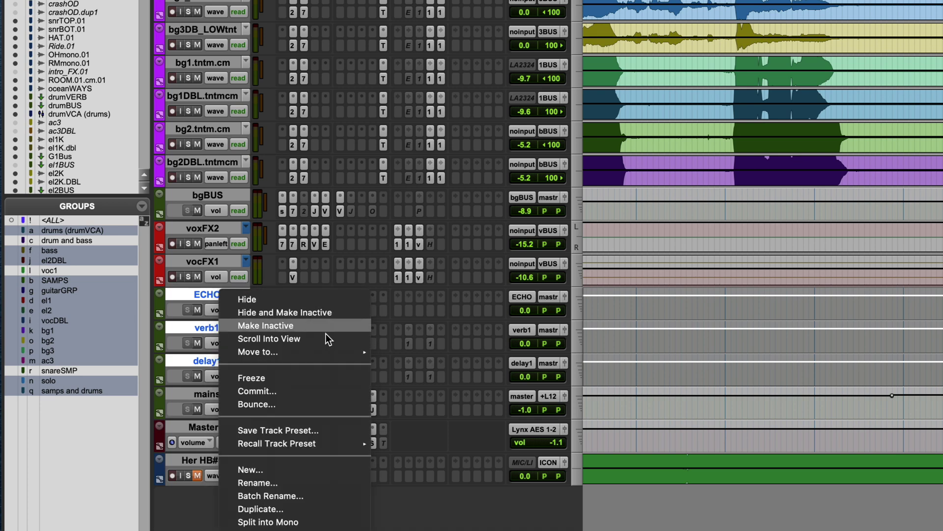
mouse_move(314, 351)
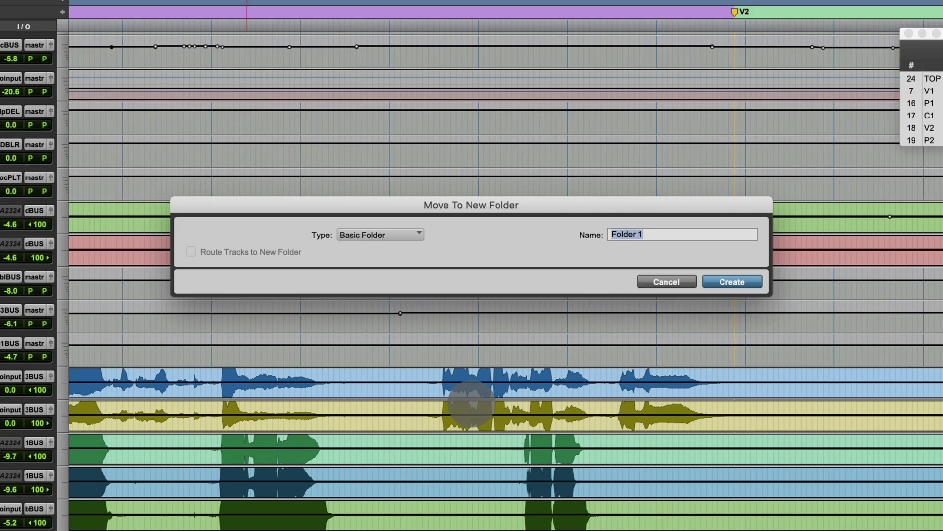
Create a Basic Folder named FX Folder holding ECHO, verb1 and delay1
click(394, 233)
click(394, 216)
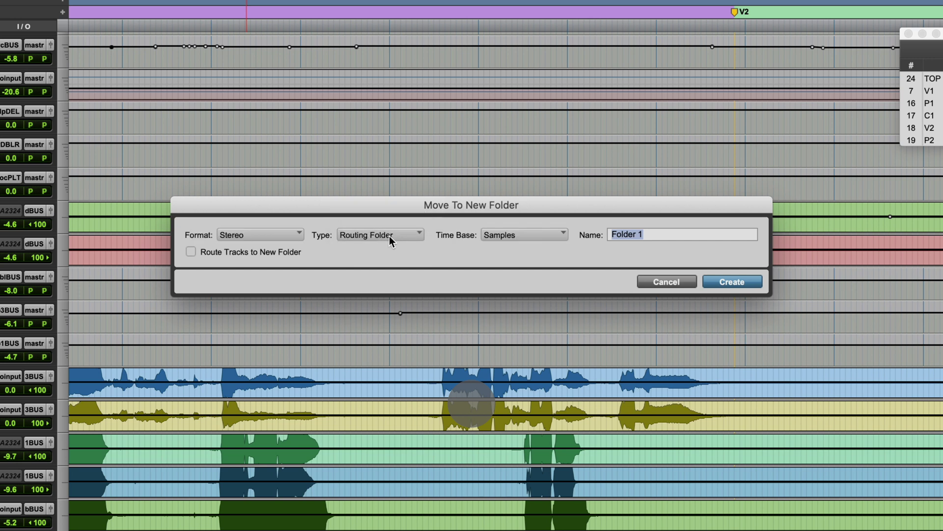
click(389, 236)
click(393, 253)
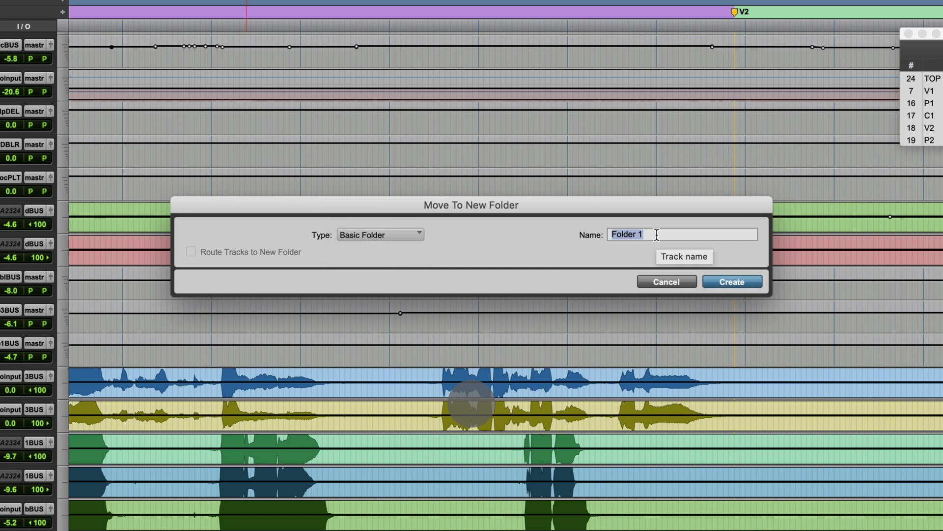
text(FX)
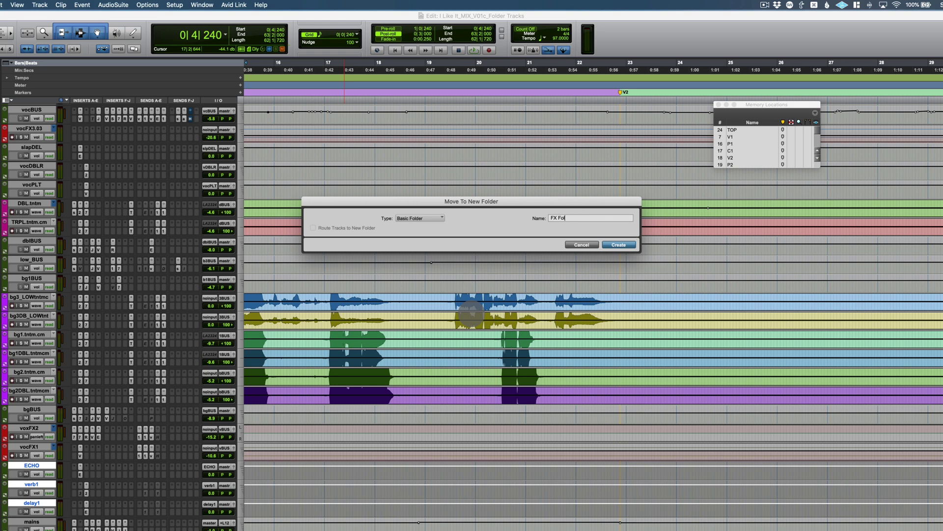
key(Return)
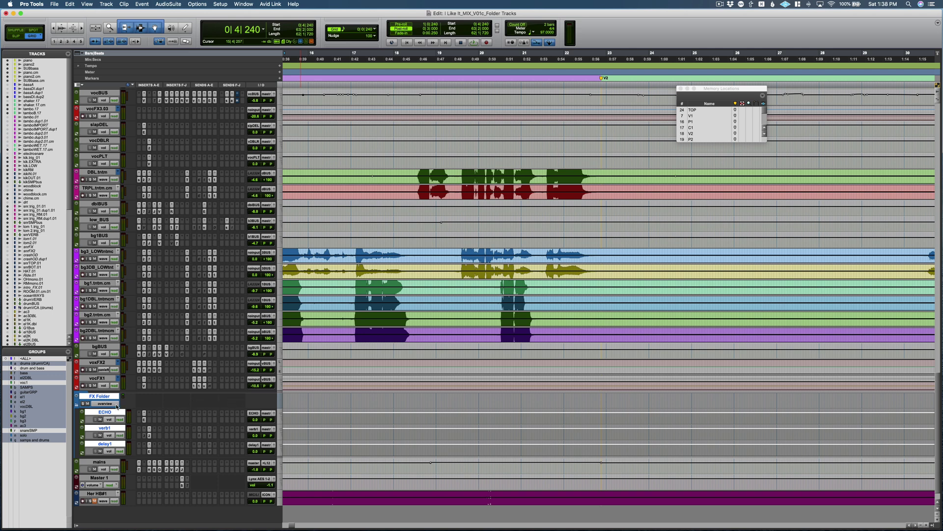
Collapse FX Folder, expand it once to check its three tracks, then collapse it again
click(76, 406)
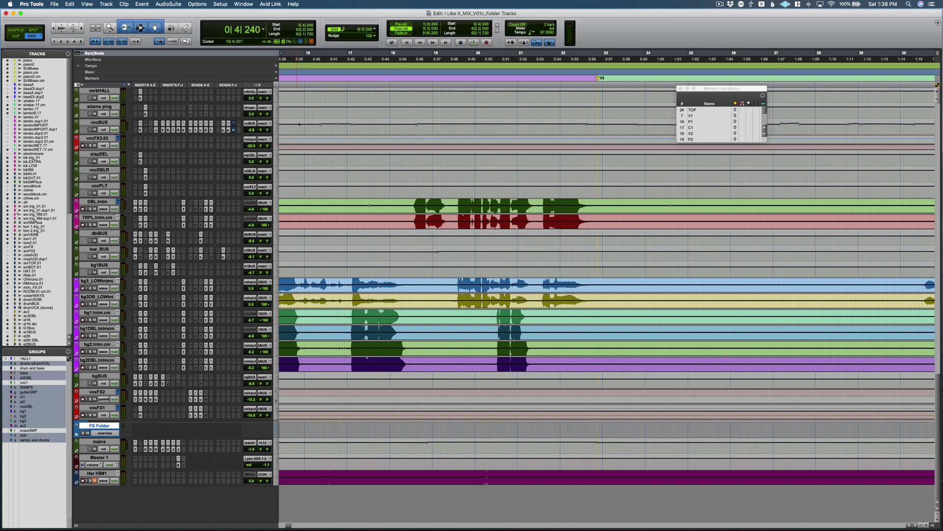
scroll(33, 240, down, 15)
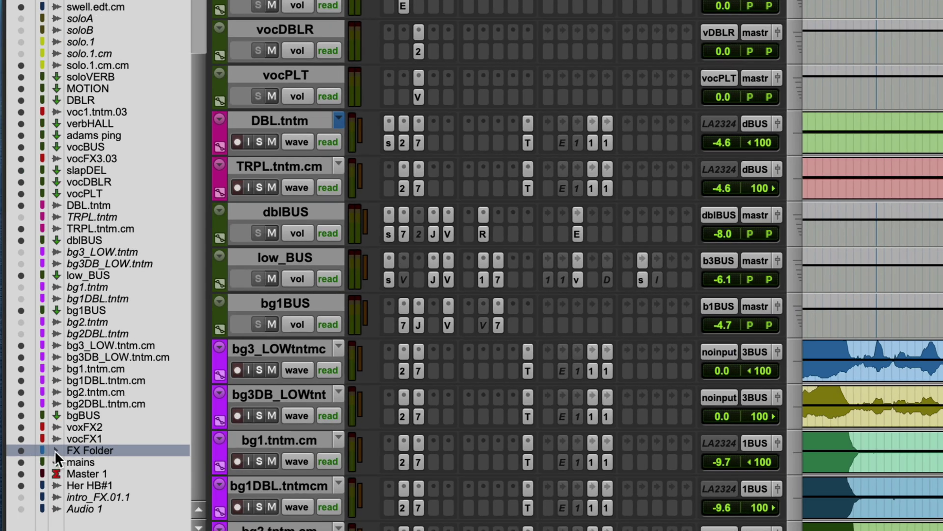
click(55, 450)
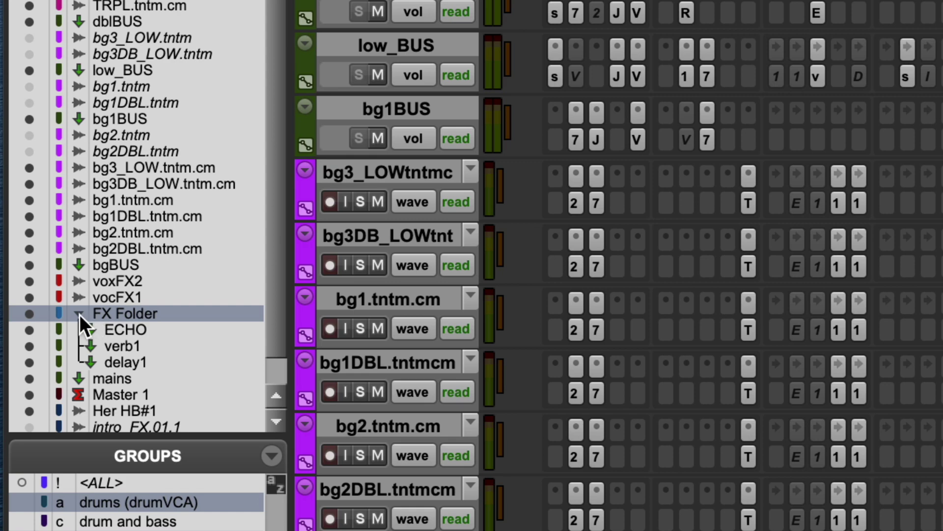
click(80, 315)
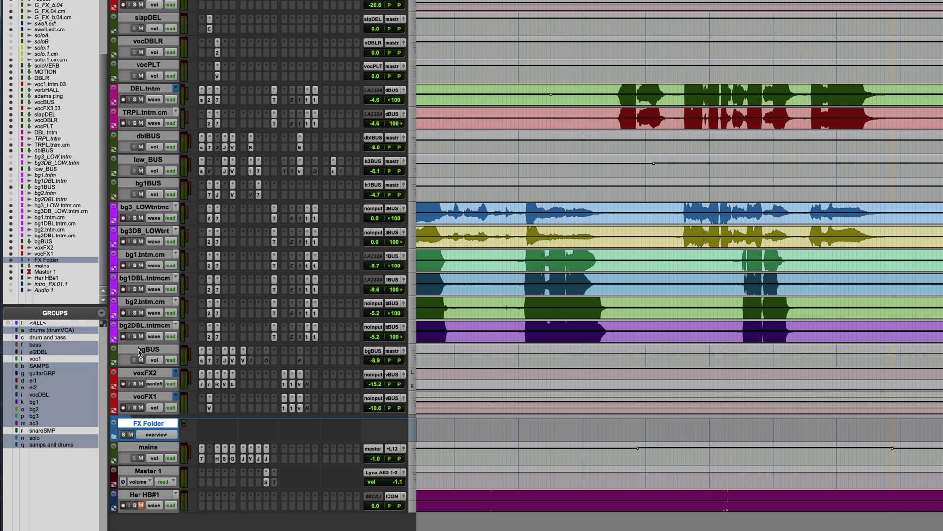
Solo DBL.tntm and TRPL.tntm.cm together and play them back briefly
click(161, 209)
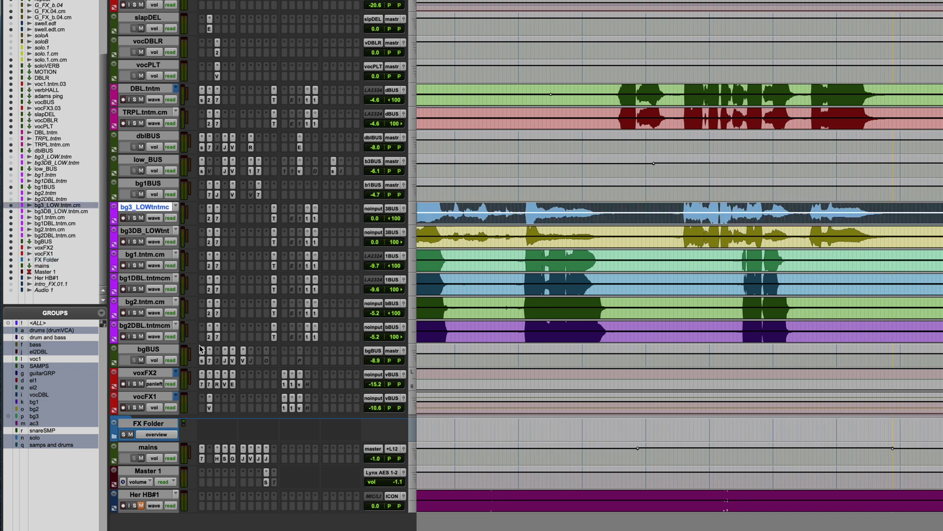
click(154, 115)
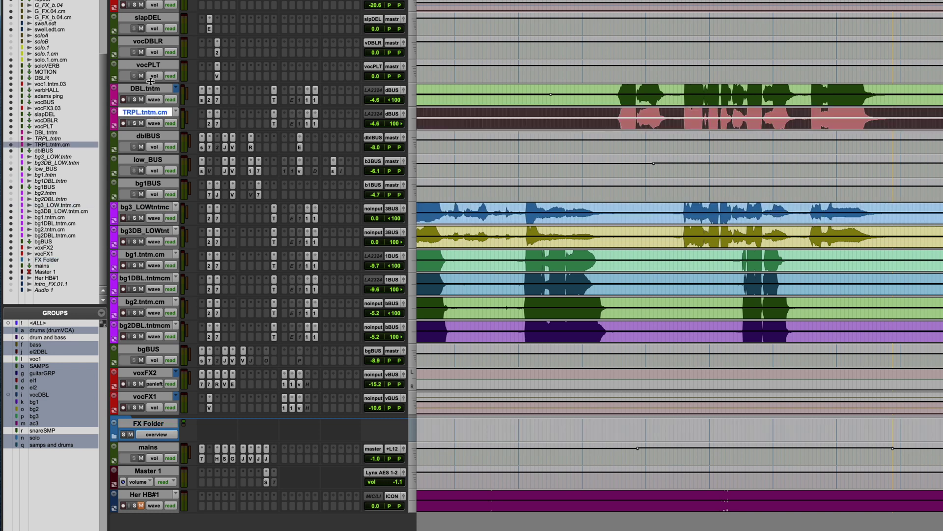
shift+click(148, 89)
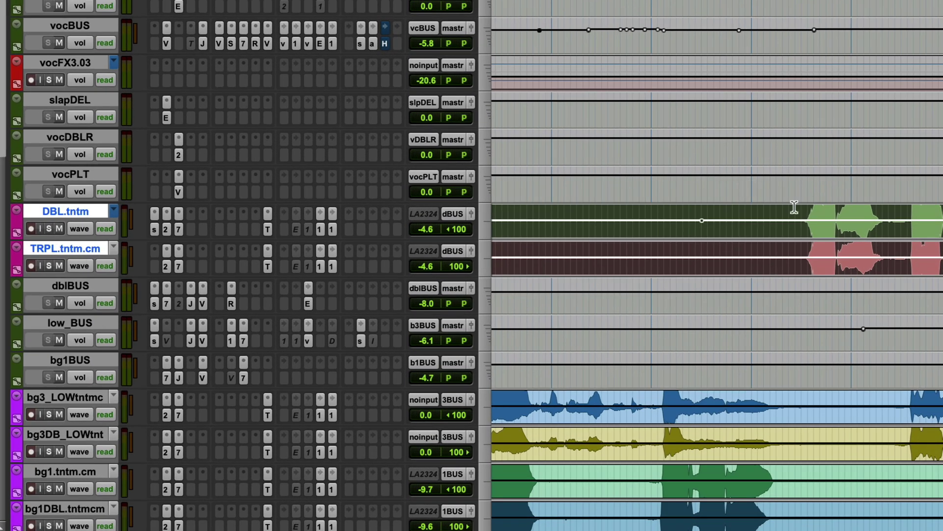
click(801, 208)
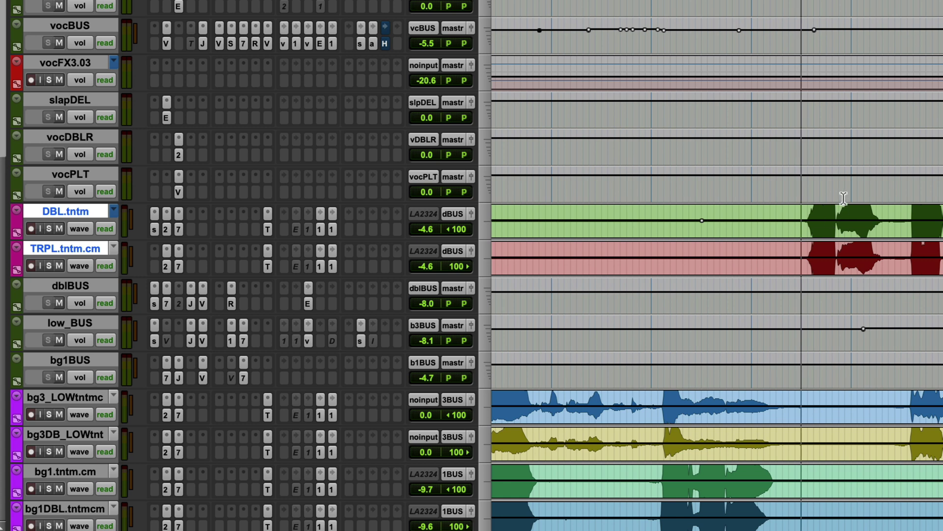
key(space)
key(shift+s)
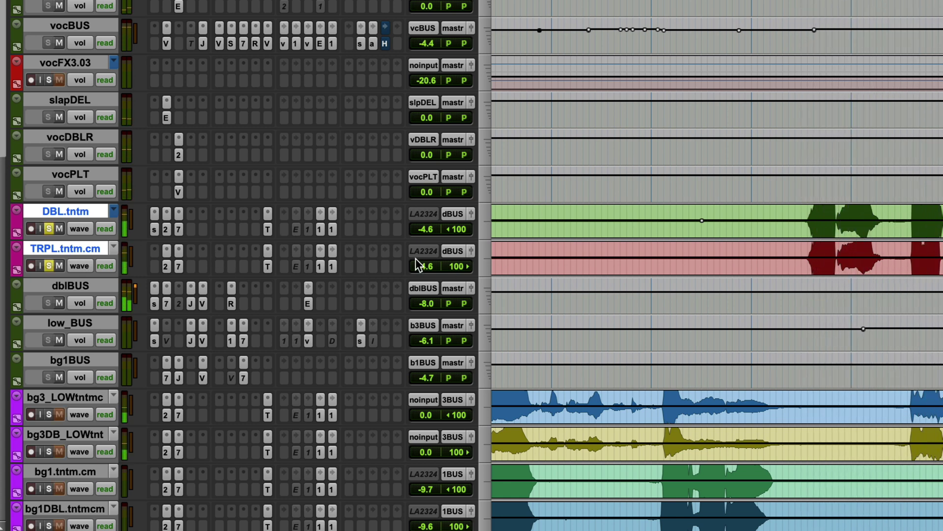
key(space)
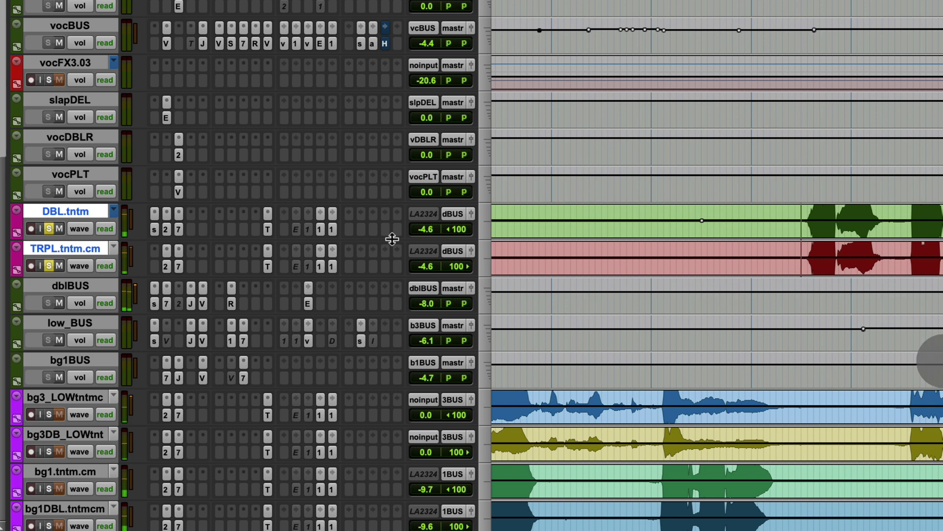
right_click(76, 248)
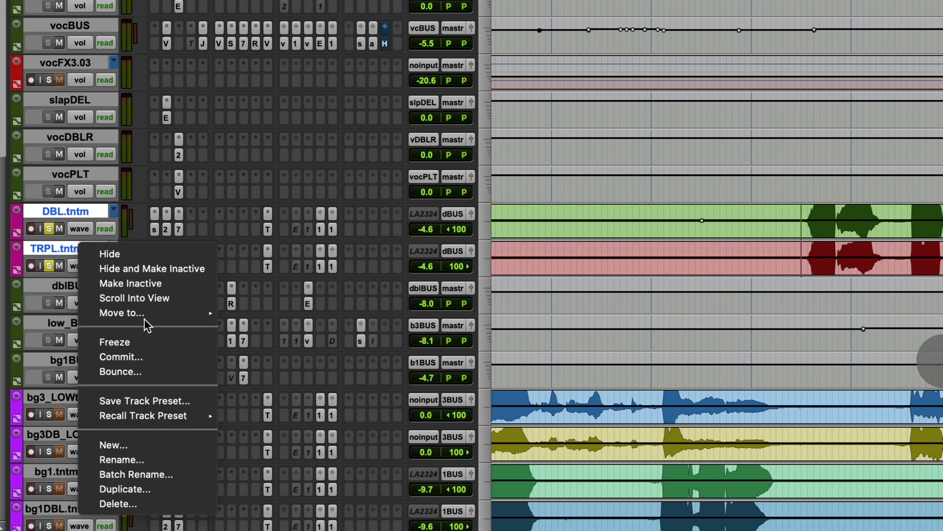
Set up a stereo Routing Folder named V_DBLS with Route Tracks to New Folder enabled
click(246, 314)
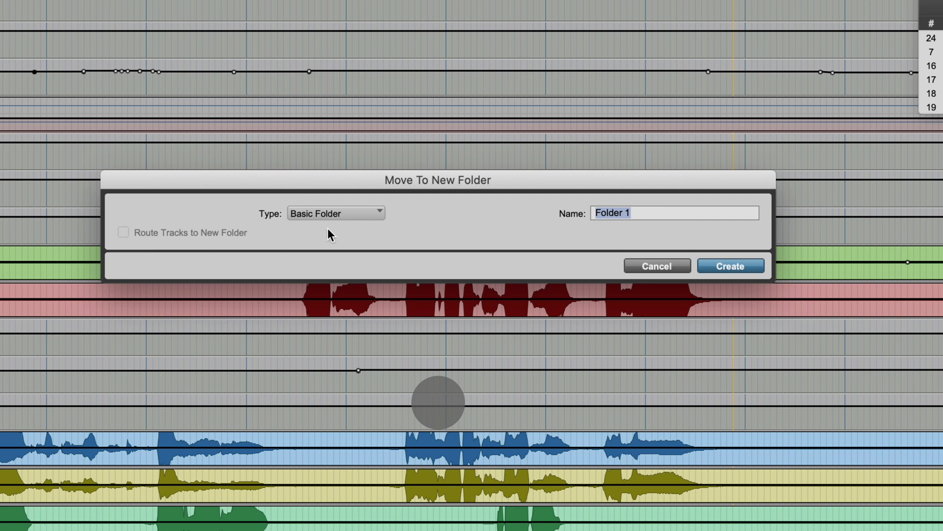
click(356, 218)
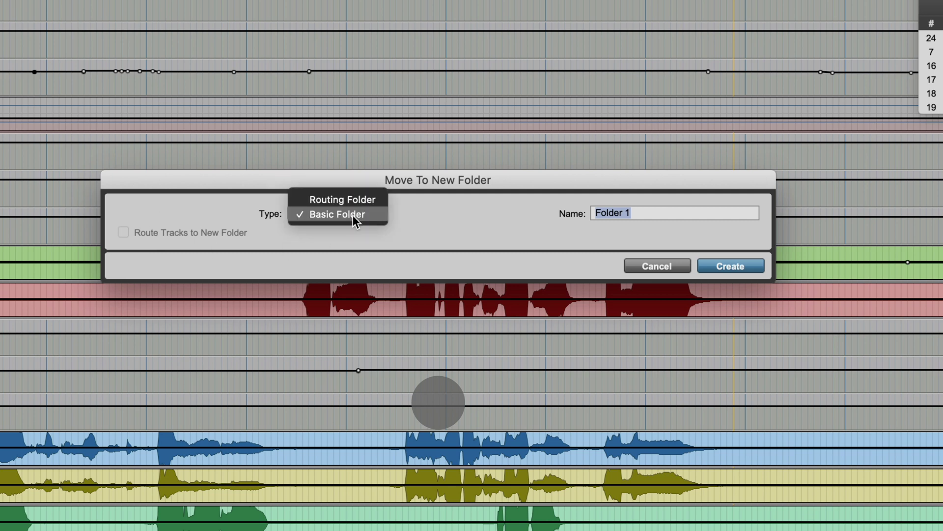
click(351, 201)
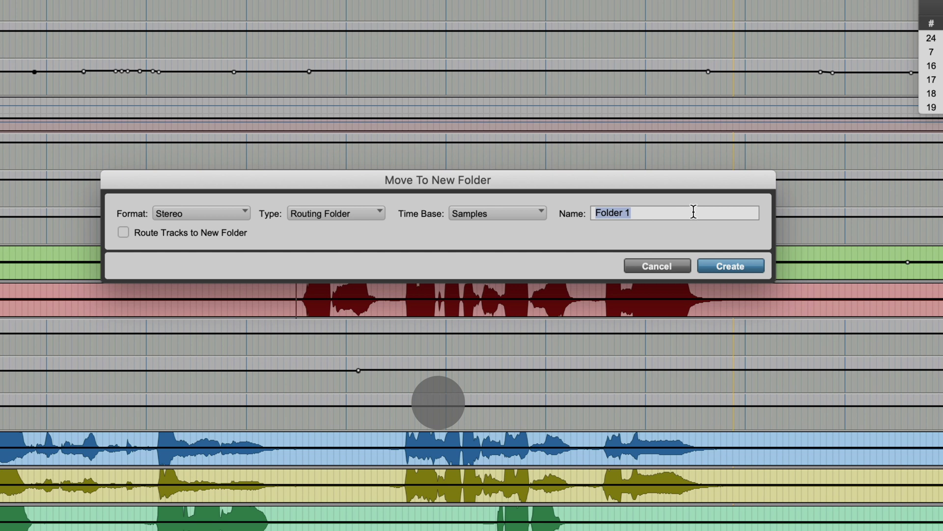
text(D)
key(BackSpace)
text(V_D)
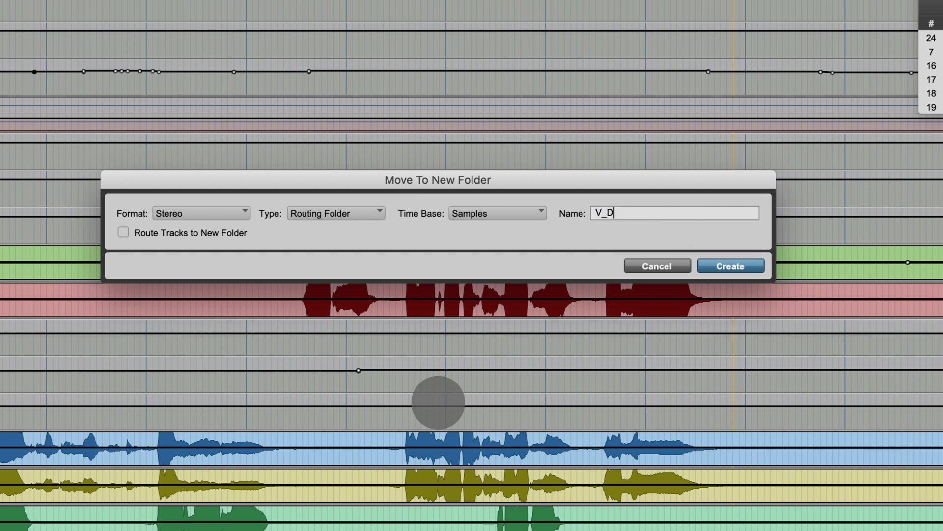
text(B)
key(BackSpace)
text(VR)
key(BackSpace)
key(BackSpace)
text(BLS)
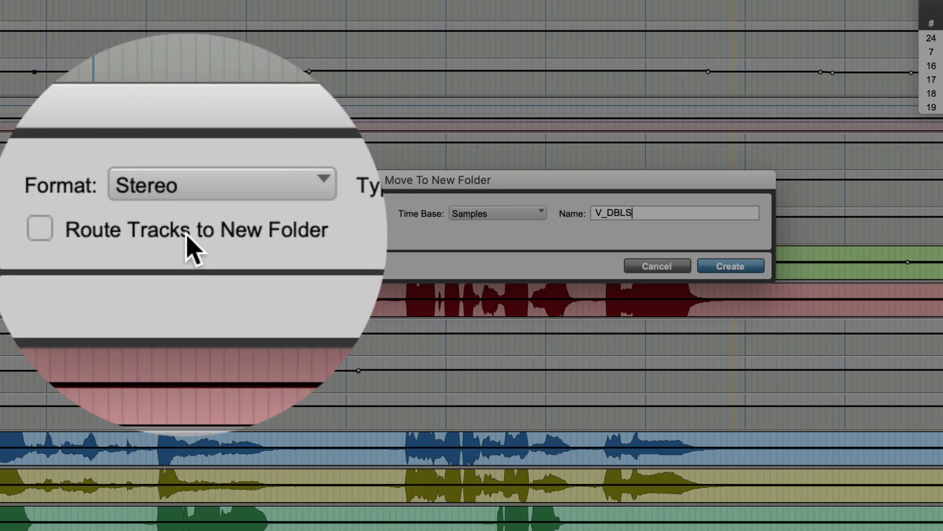
click(153, 233)
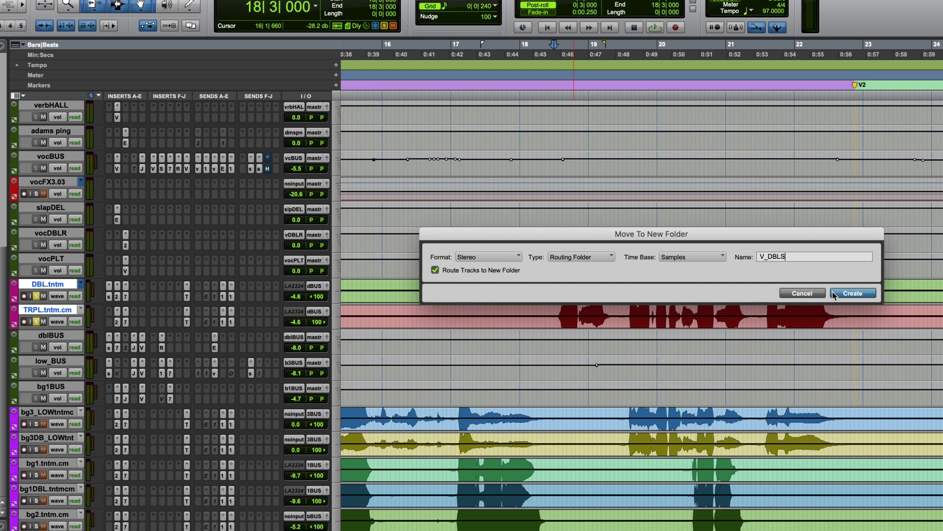
Create V_DBLS, collapse vocPLT's volume lane, and expand V_DBLS to show both doubles
click(869, 295)
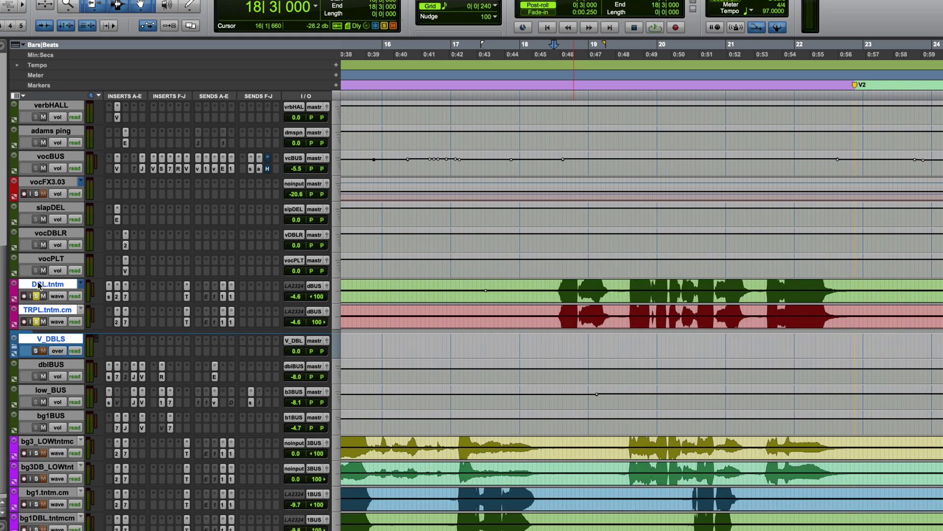
drag(38, 285, 45, 337)
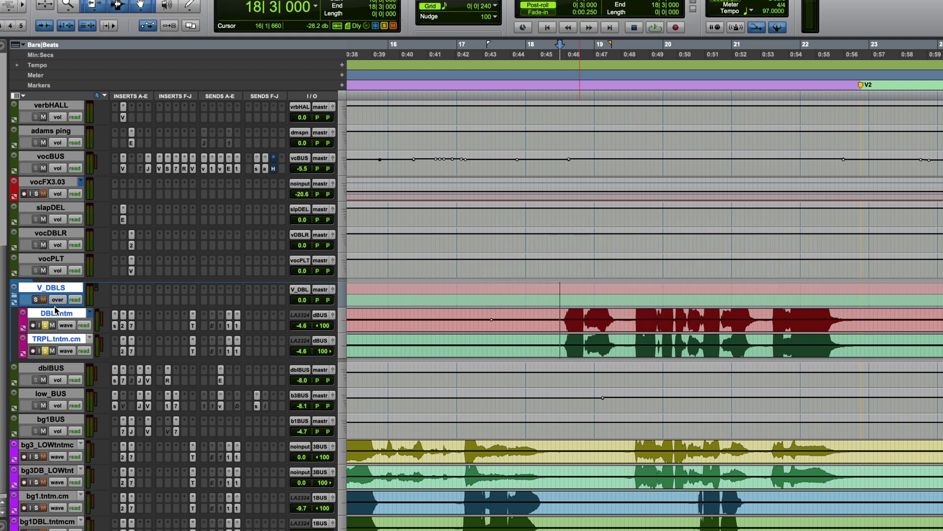
click(15, 298)
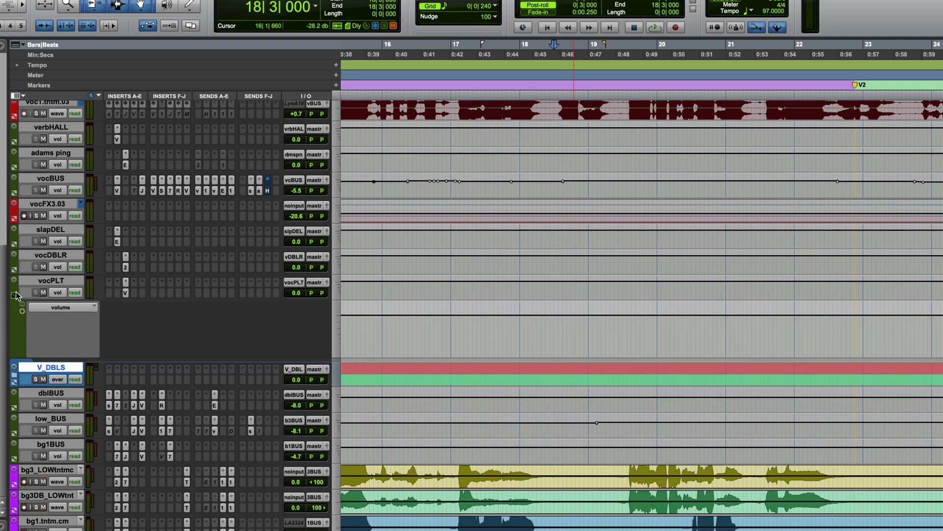
click(15, 295)
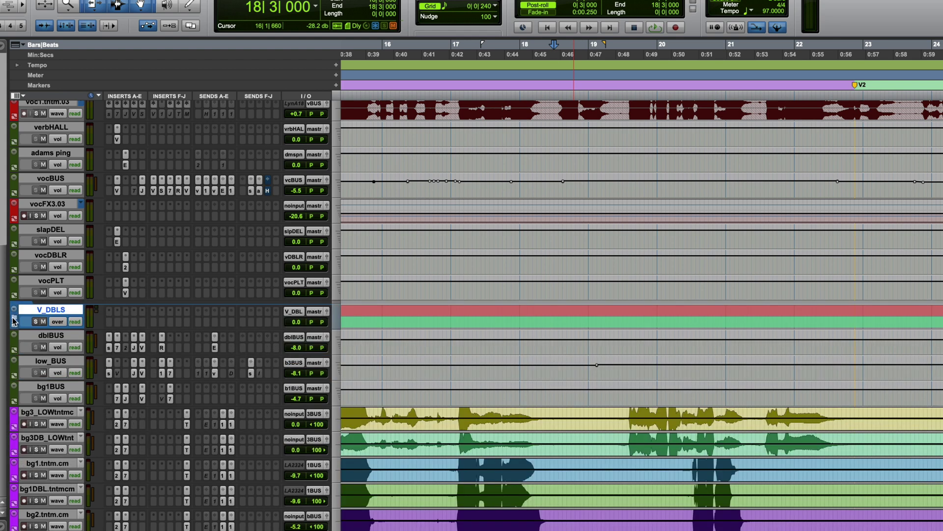
click(14, 320)
click(14, 321)
click(14, 320)
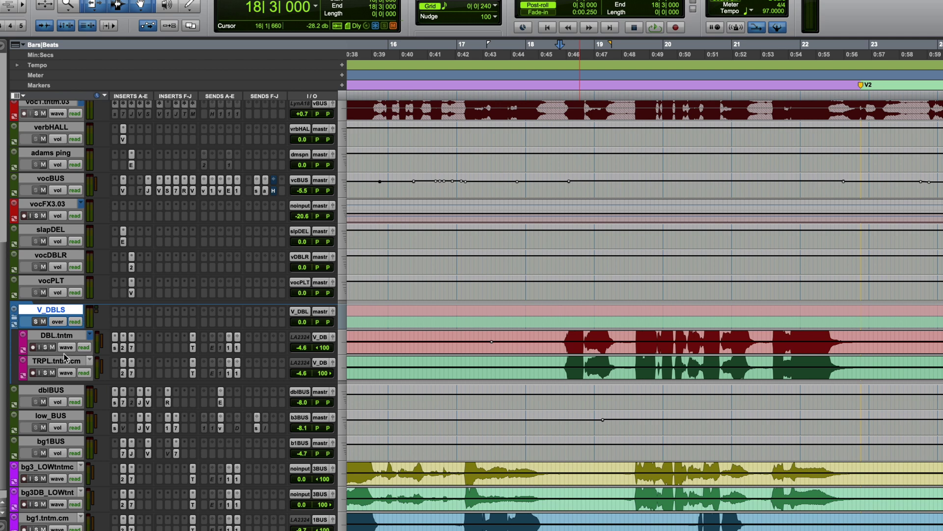
key(space)
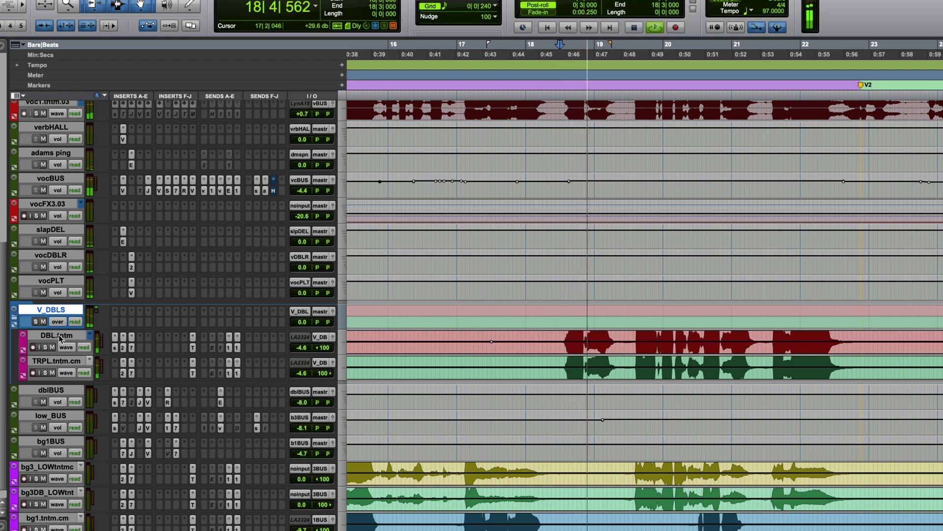
click(36, 321)
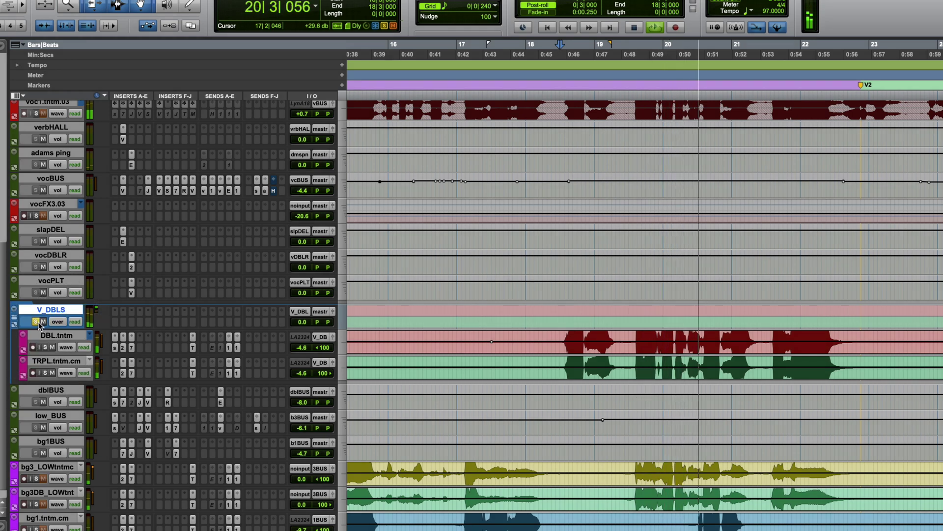
key(space)
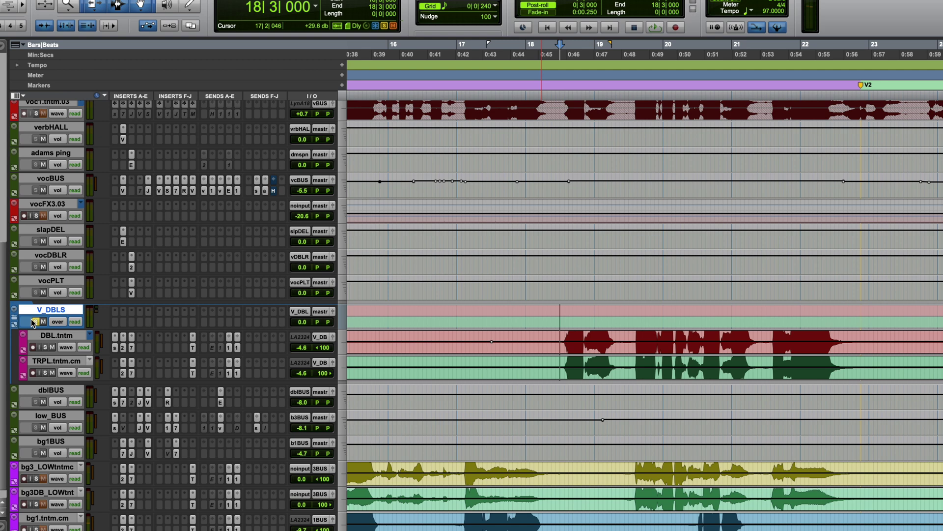
click(35, 322)
click(34, 322)
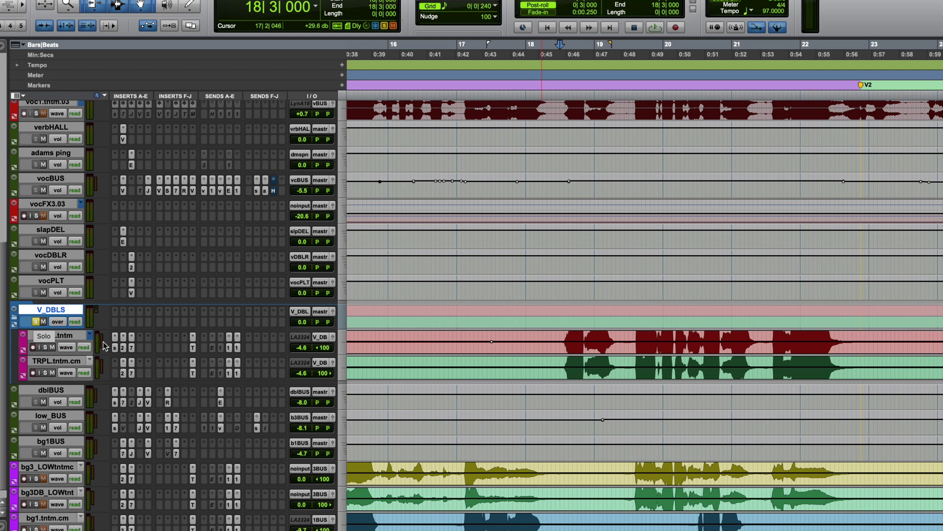
click(62, 389)
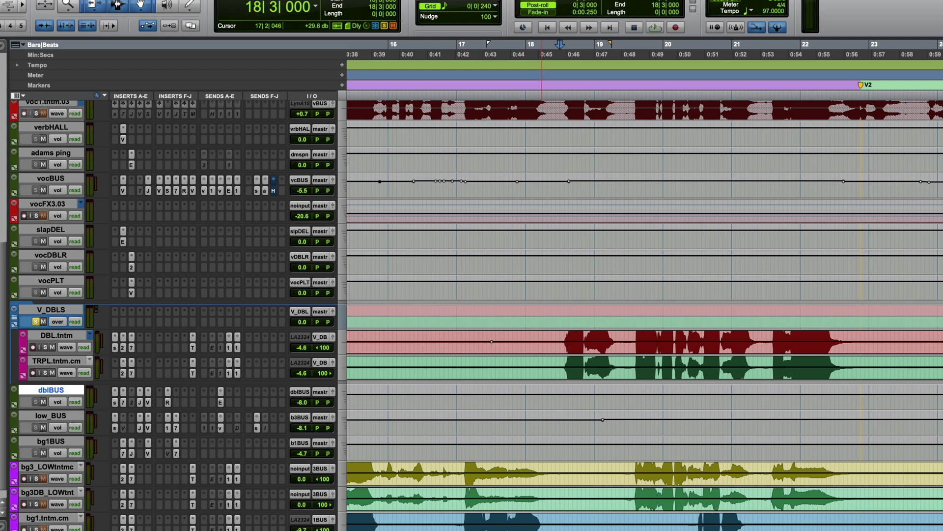
click(55, 468)
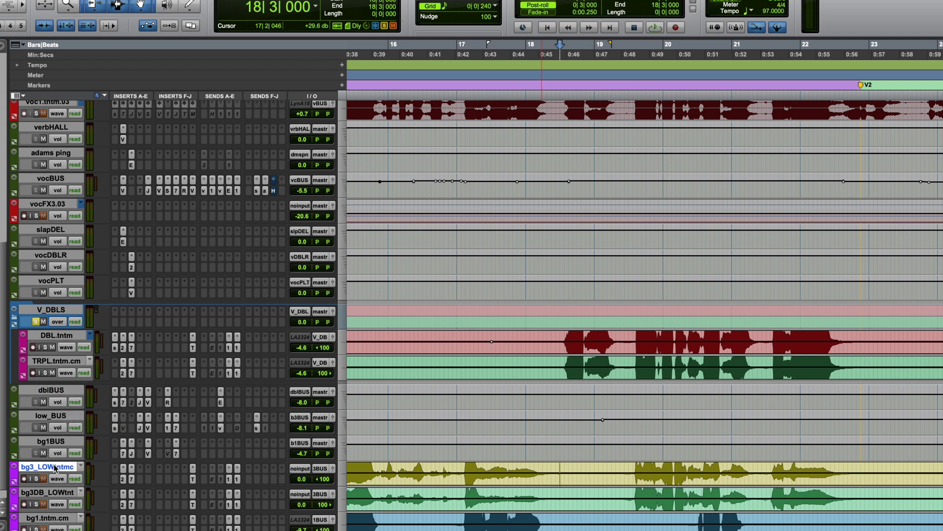
click(36, 322)
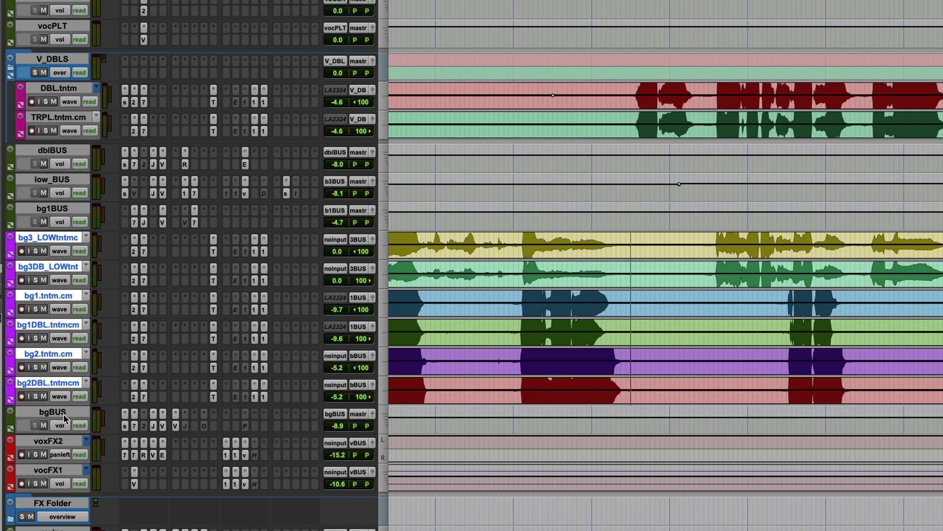
click(63, 413)
scroll(153, 390, down, 2)
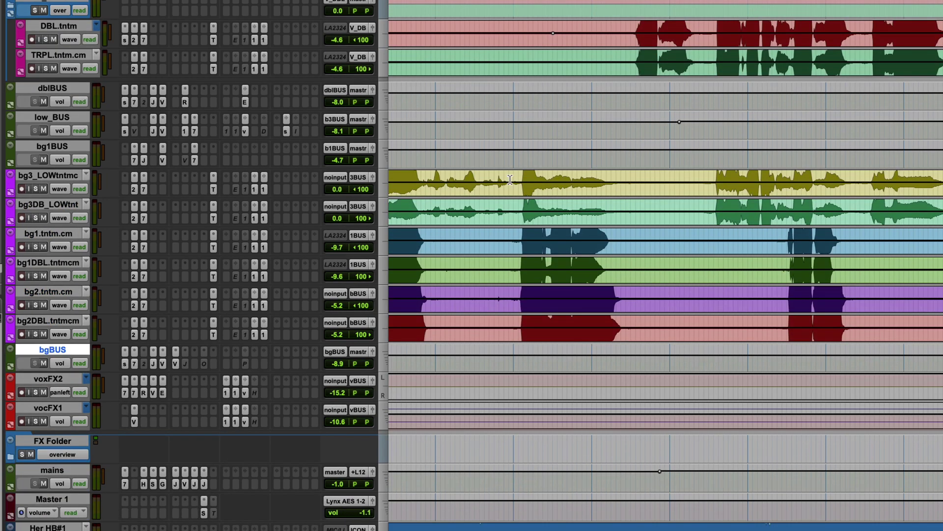
scroll(648, 182, down, 2)
drag(523, 176, 677, 327)
drag(719, 295, 749, 296)
key(shift+s)
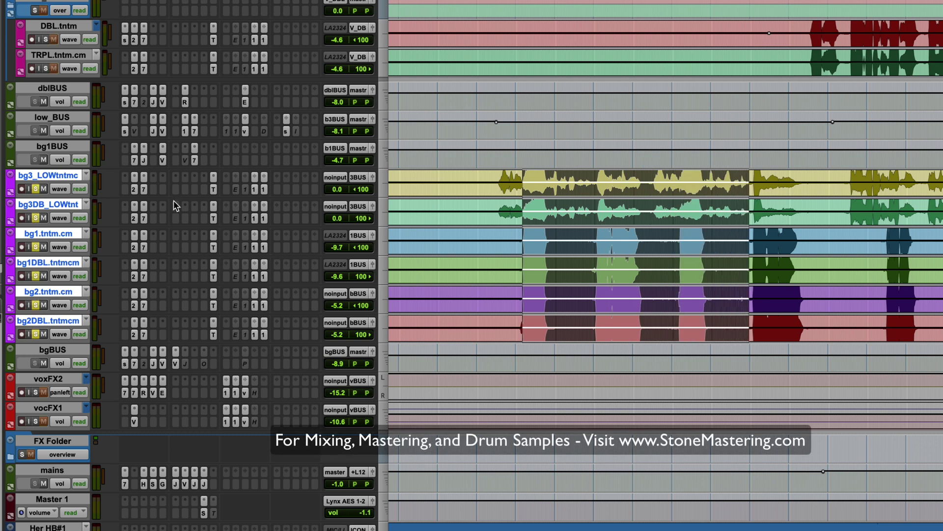
key(space)
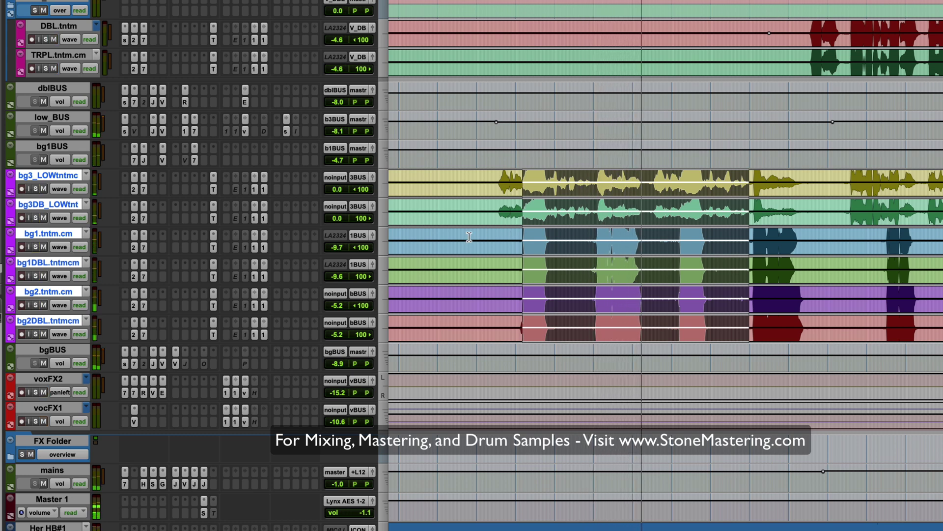
click(68, 351)
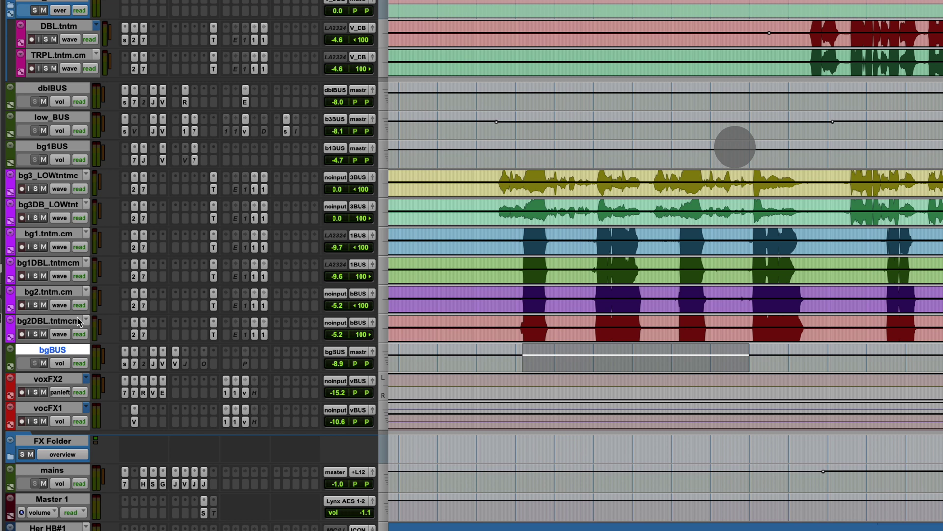
Convert bgBUS to a folder track, move it above bg3_LOWtntmc, and select the bg tracks
right_click(67, 349)
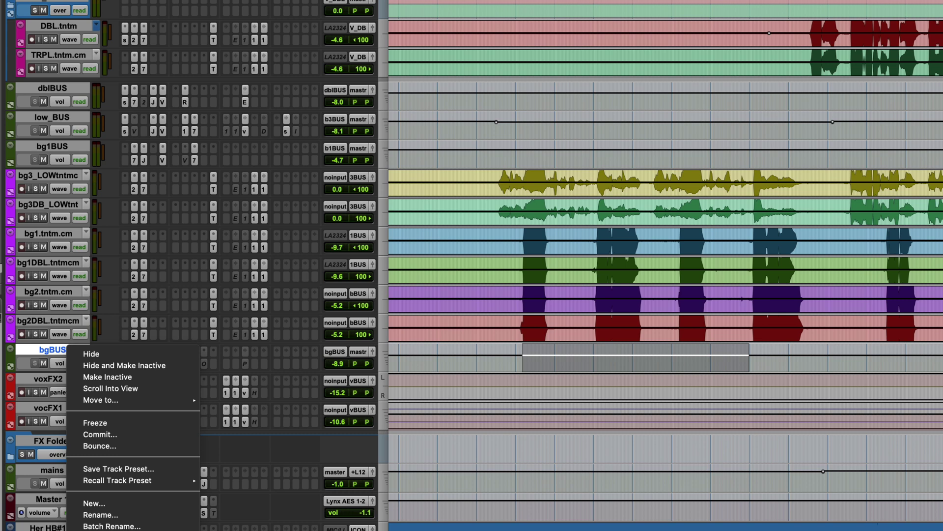
key(Escape)
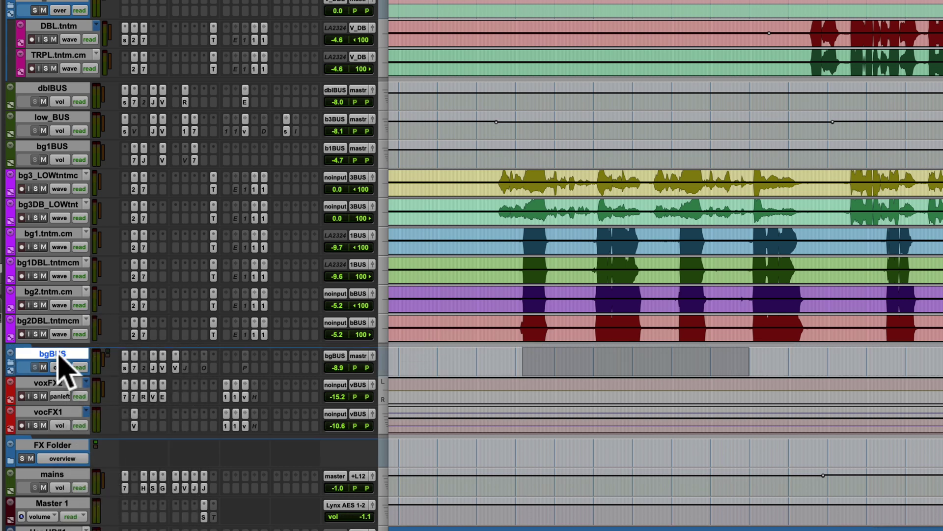
drag(61, 352, 63, 182)
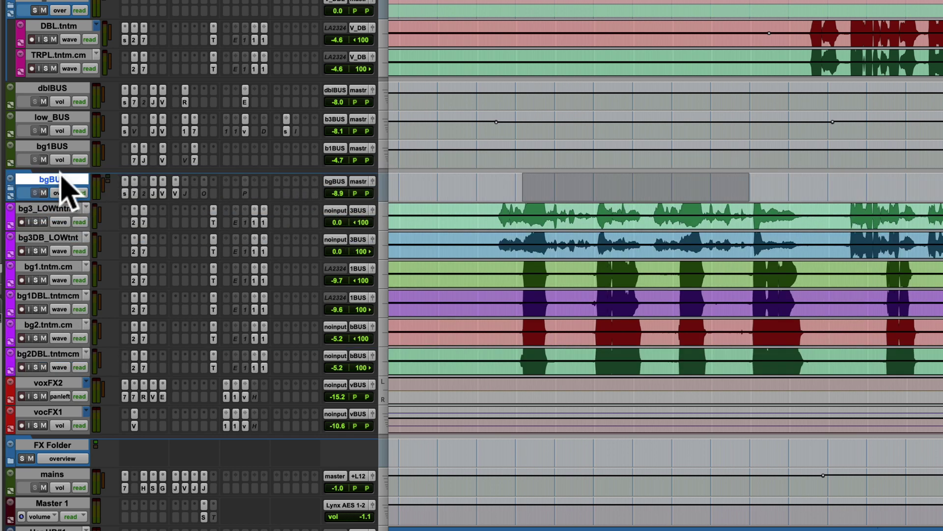
click(55, 211)
shift+click(60, 353)
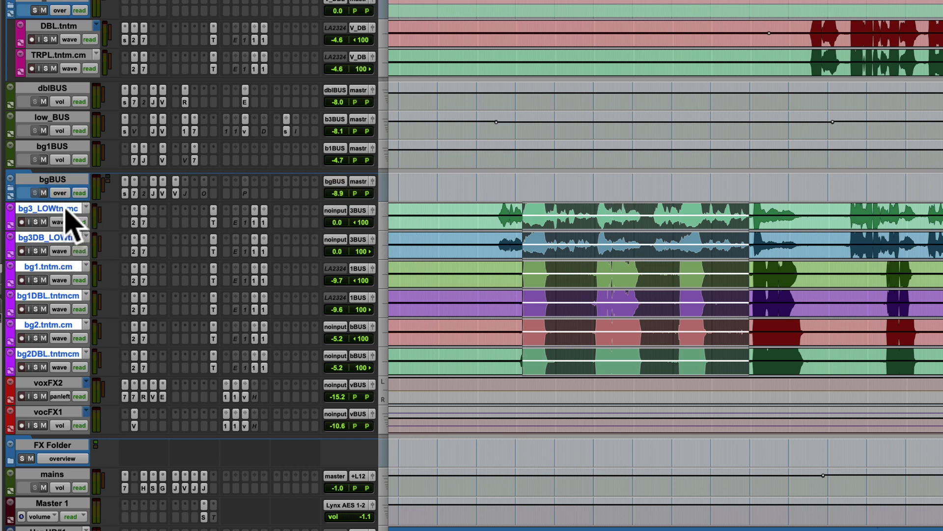
Drop the six bg tracks into bgBUS, moving bg3DB_LOWtnt and bg3_LOWtntmc to the bottom
drag(65, 212, 94, 216)
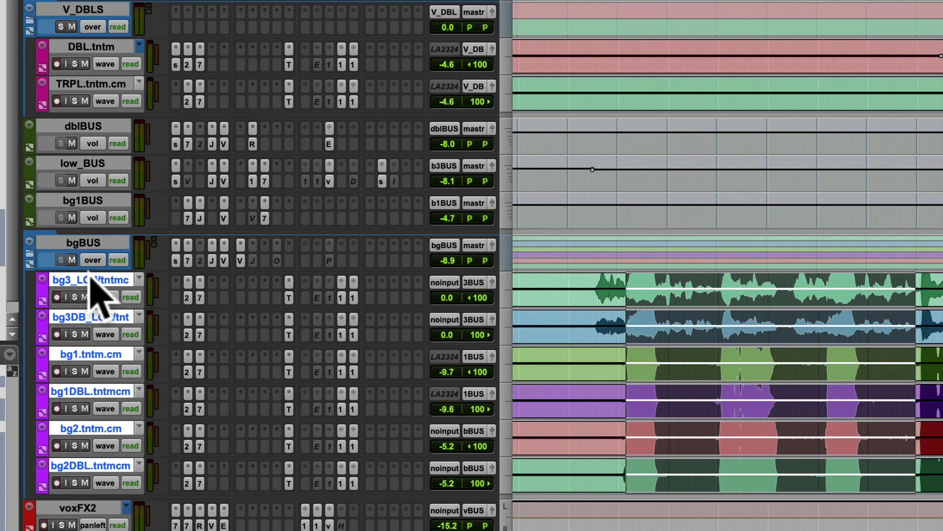
mouse_move(92, 279)
mouse_down()
mouse_move(99, 227)
mouse_move(94, 304)
mouse_move(101, 290)
mouse_up()
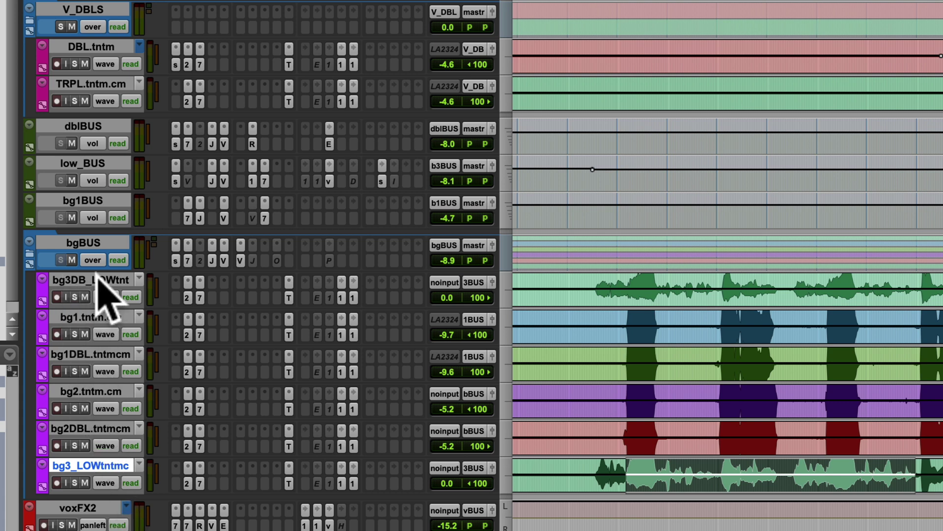
drag(96, 280, 101, 465)
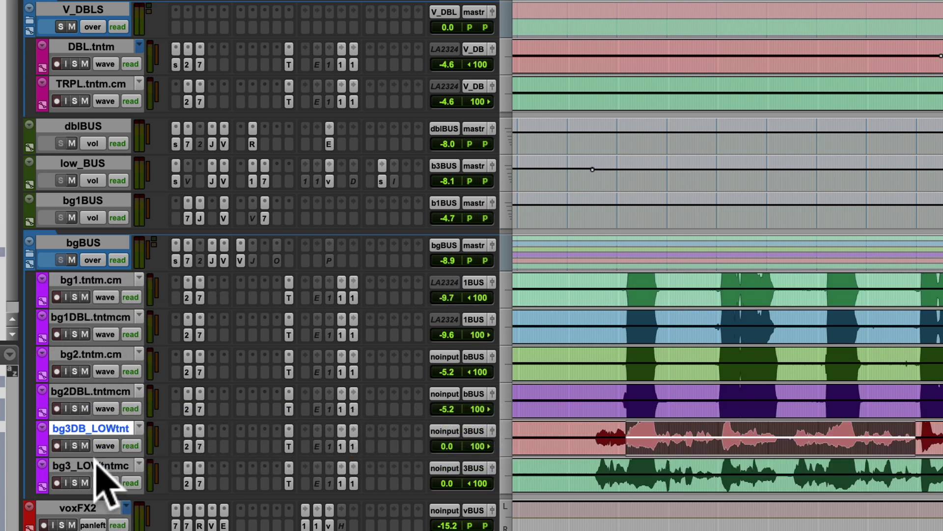
click(101, 466)
right_click(101, 467)
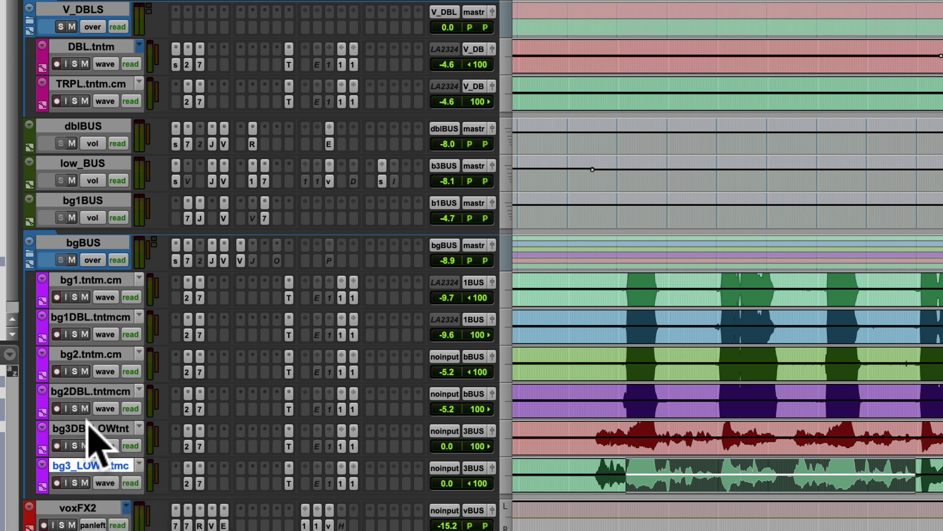
shift+click(91, 429)
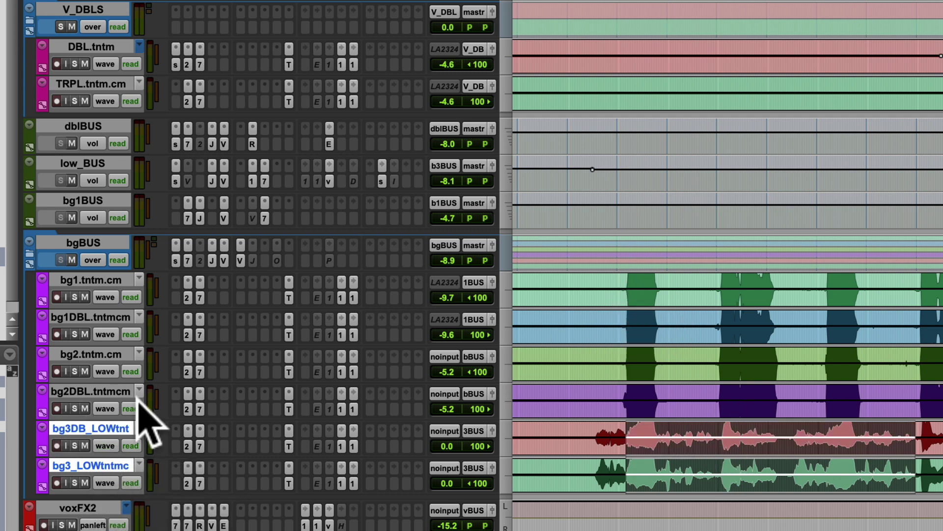
Put the two bg3 tracks into a new Basic Folder named BG3
right_click(120, 435)
mouse_move(226, 492)
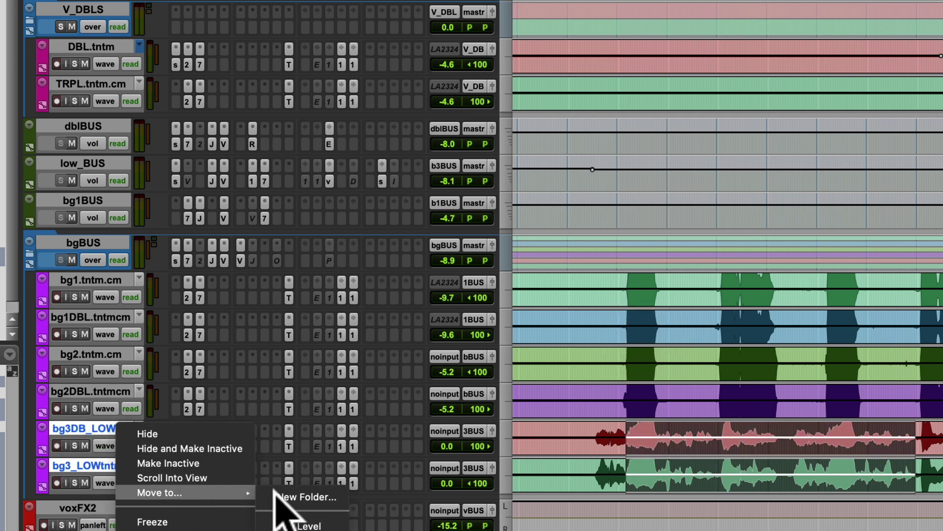
click(290, 497)
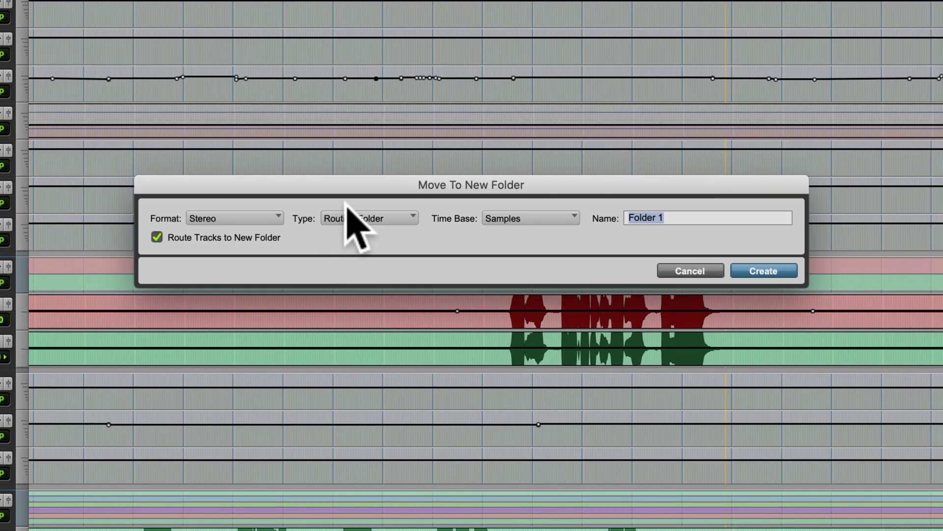
click(348, 218)
click(364, 240)
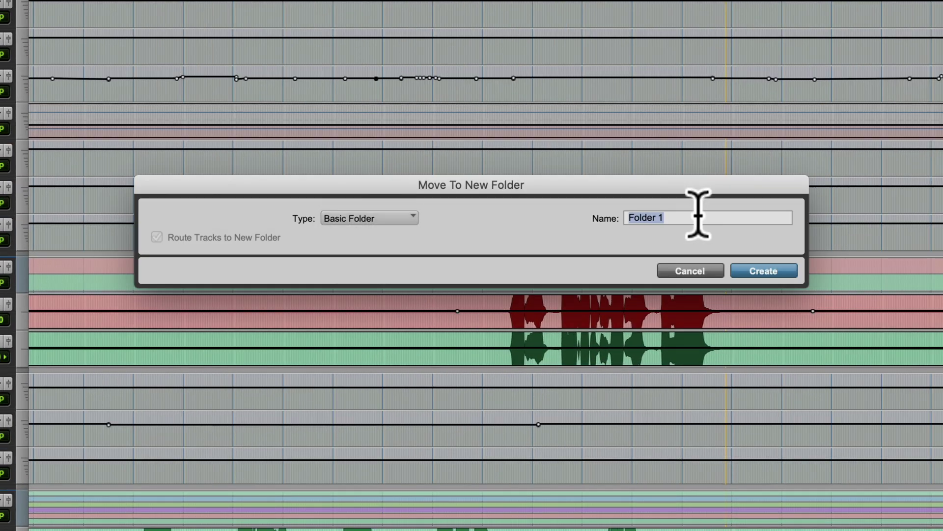
text(BG)
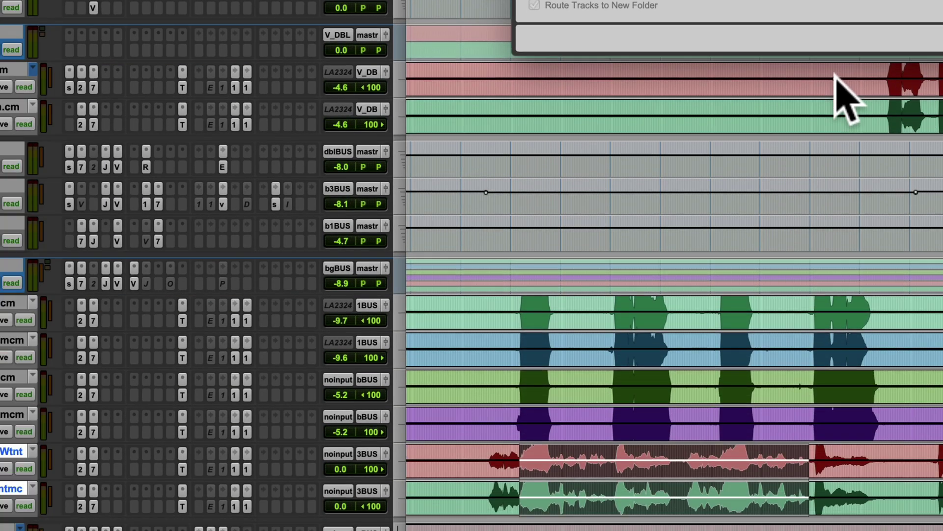
key(Return)
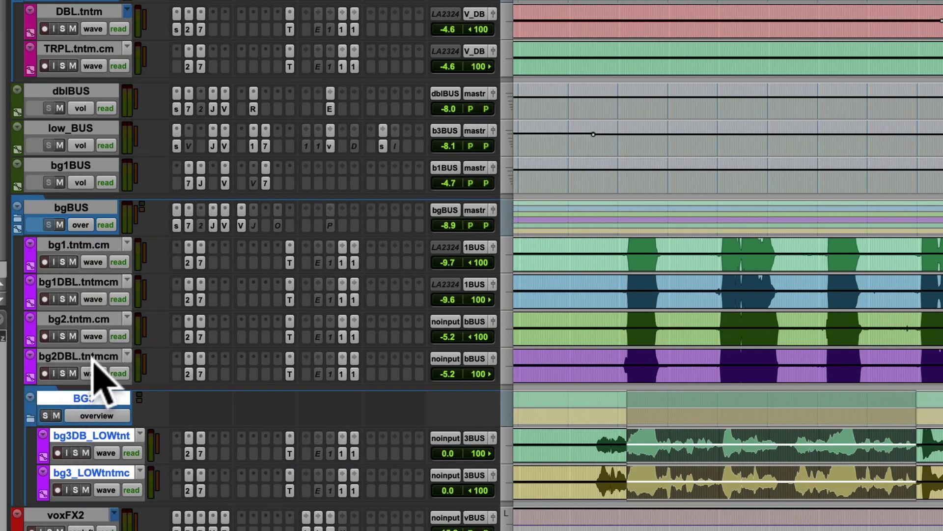
Put bg2.tntm.cm and bg2DBL.tntmcm into a new folder named BG2
click(94, 357)
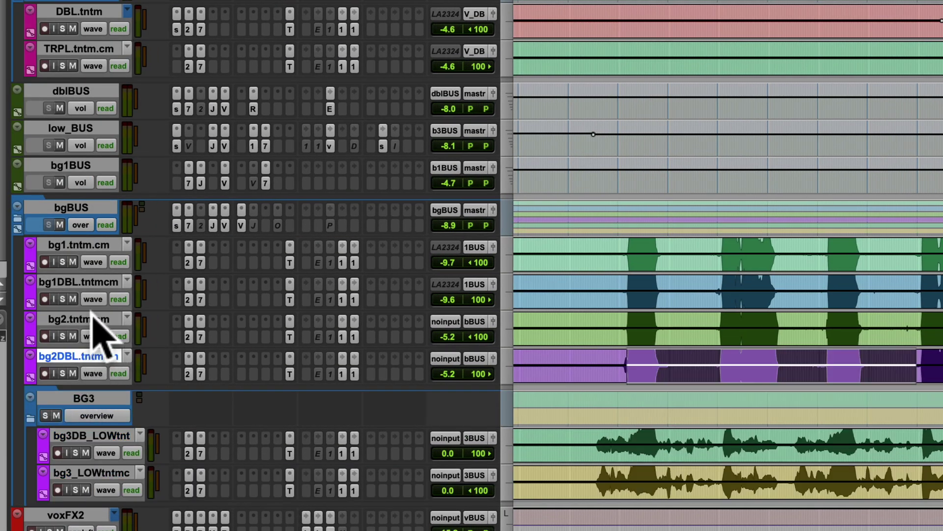
shift+click(92, 319)
right_click(93, 323)
mouse_move(197, 385)
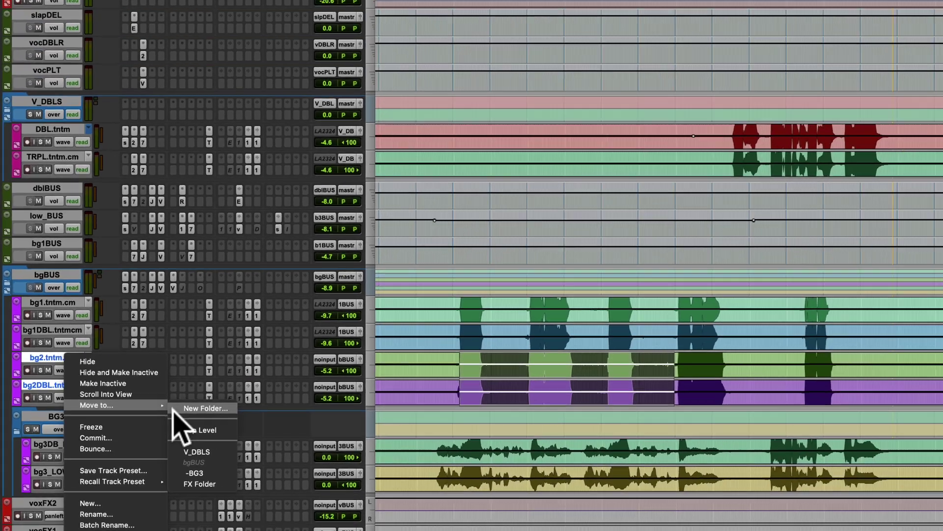
click(284, 385)
text(BG2)
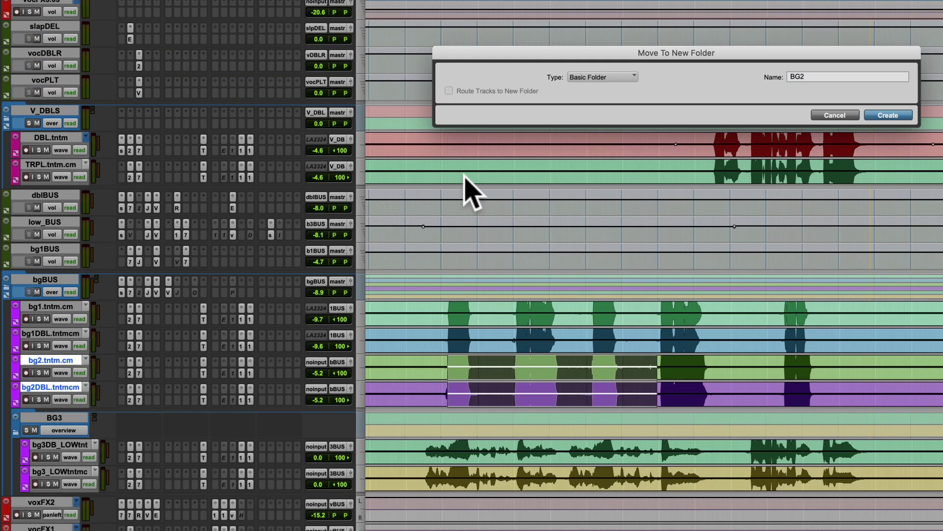
key(Return)
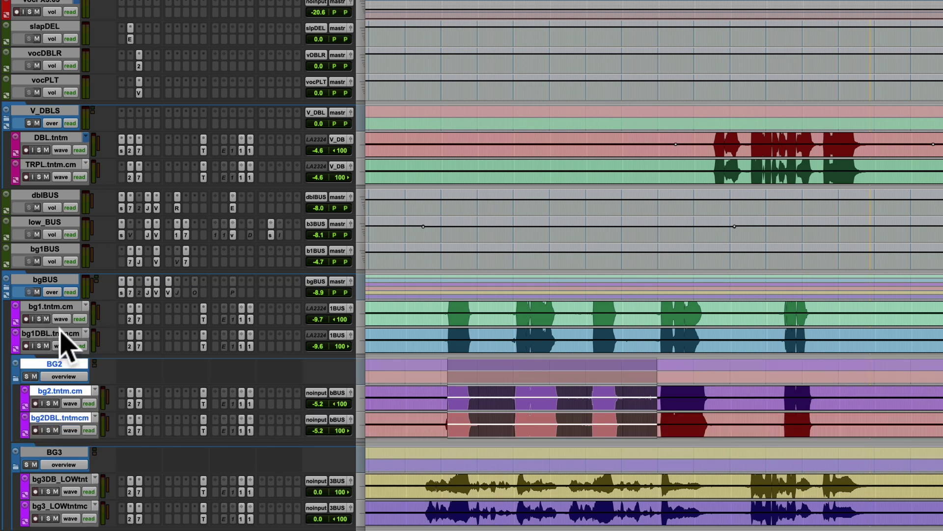
Put bg1.tntm.cm and bg1DBL.tntmcm into a new folder named BG1
click(60, 332)
shift+click(65, 315)
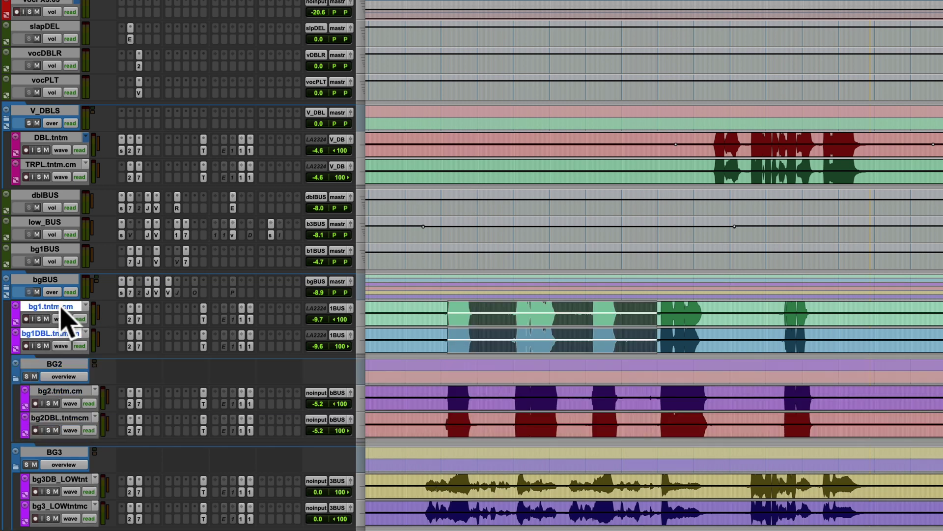
right_click(65, 315)
mouse_move(101, 353)
click(232, 352)
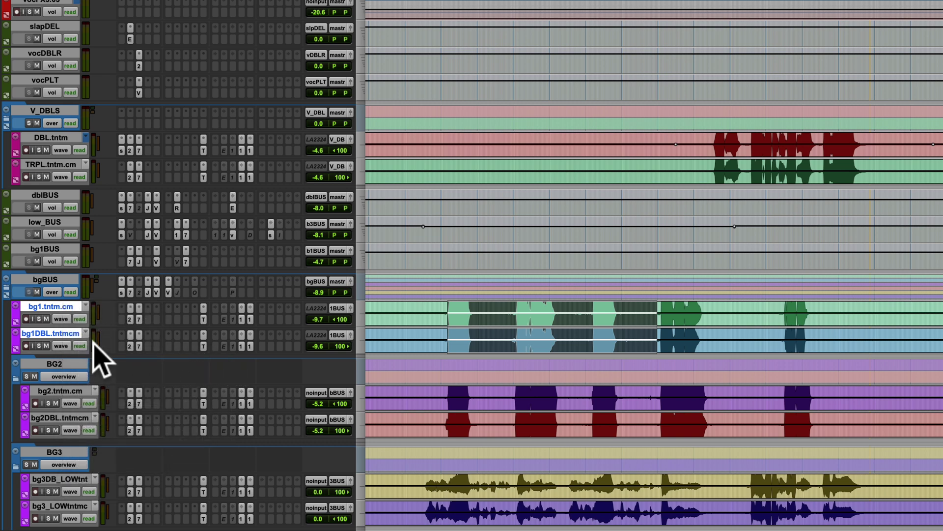
right_click(59, 342)
mouse_move(103, 380)
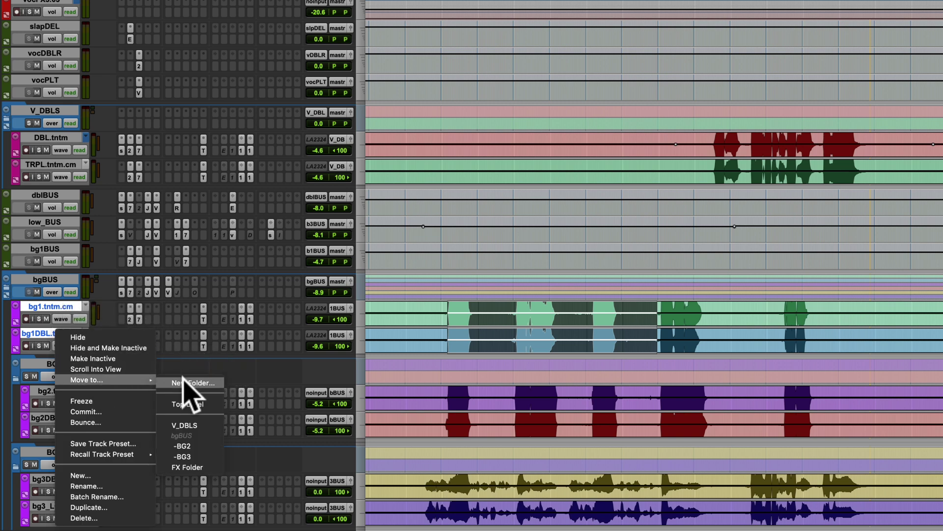
click(184, 381)
text(BG1)
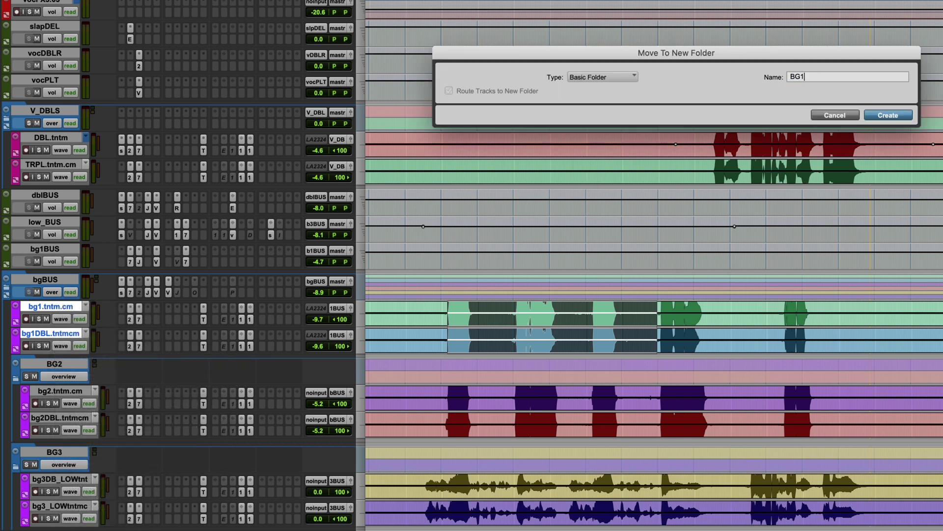
key(Return)
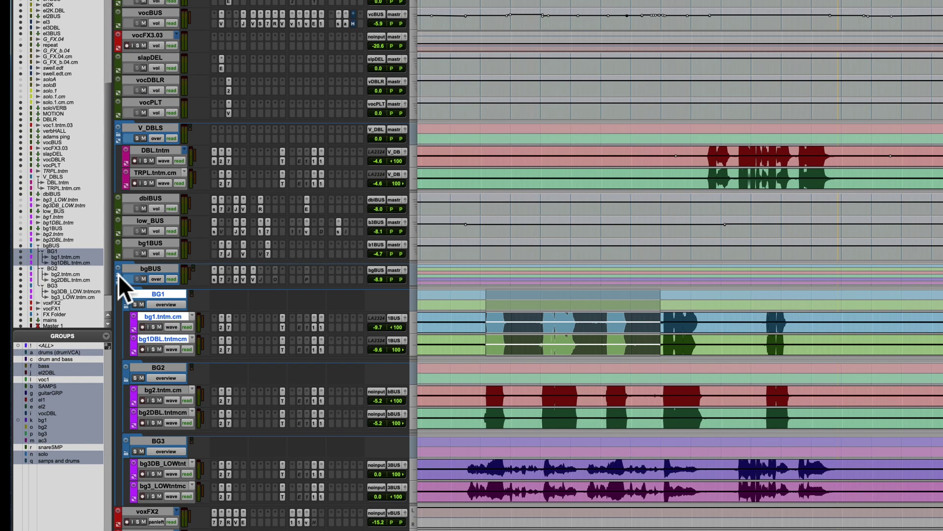
Collapse bgBUS and select the vocal tracks from vocPLT up to voc1.tntm.03
click(119, 275)
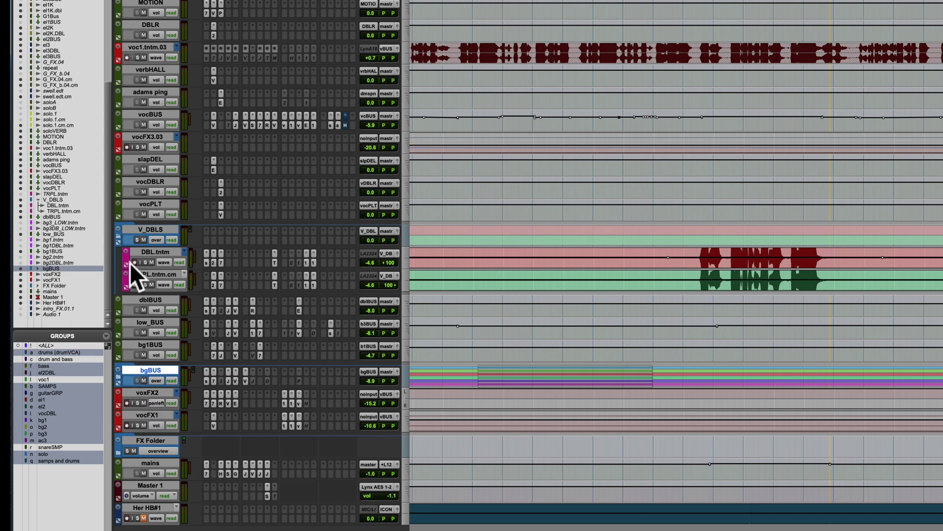
click(164, 203)
scroll(164, 201, up, 3)
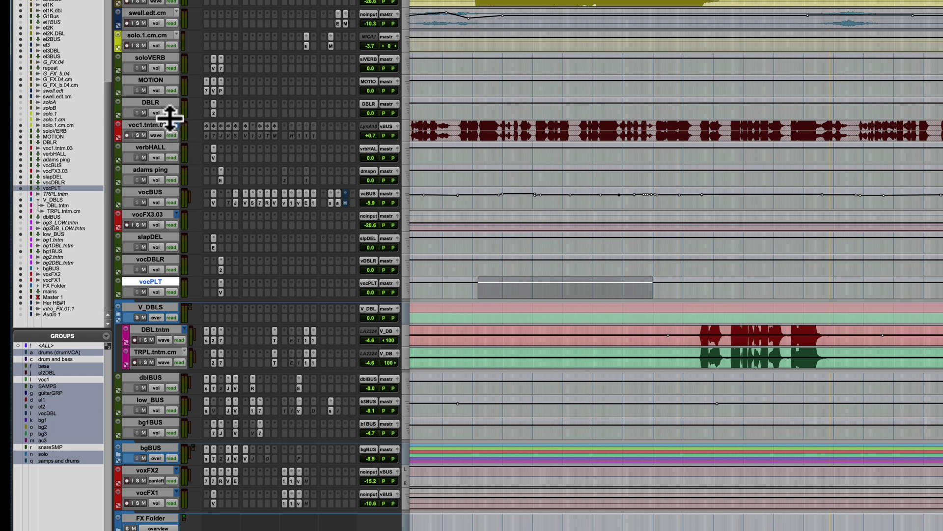
shift+click(140, 124)
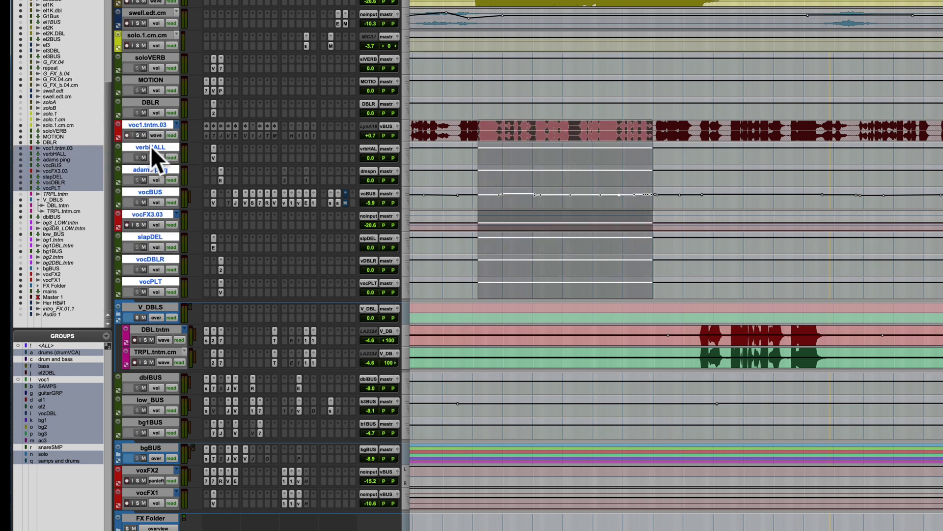
Move the selected vocal tracks into a new folder named Vocal and collapse it
right_click(156, 122)
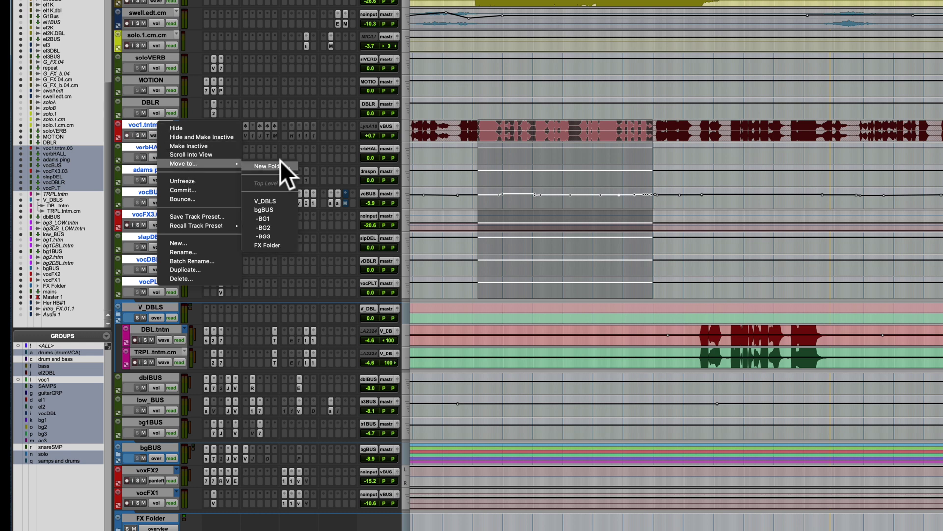
click(379, 120)
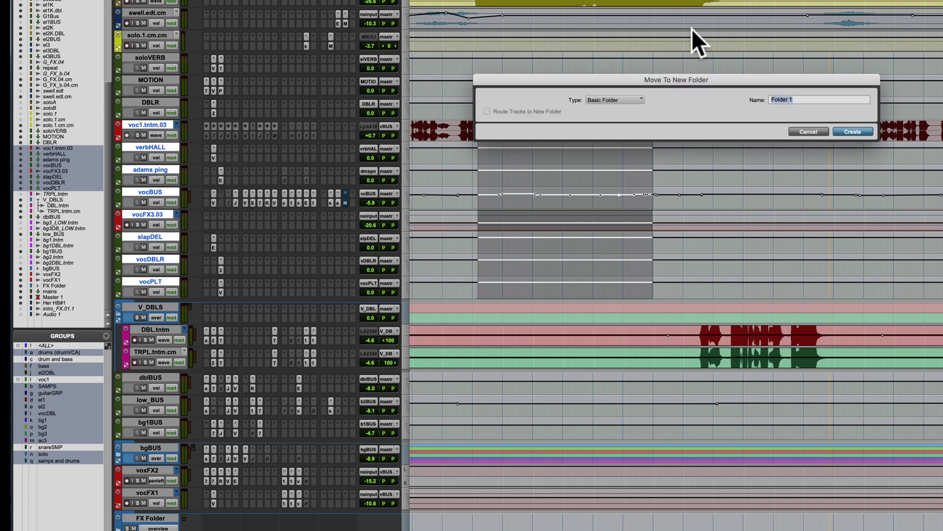
text(Vocal)
key(Return)
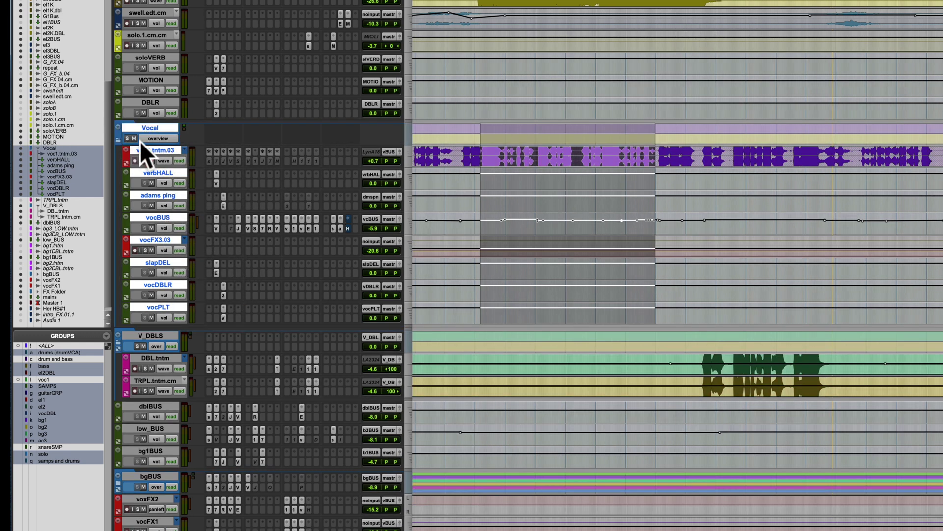
click(118, 139)
scroll(119, 236, up, 10)
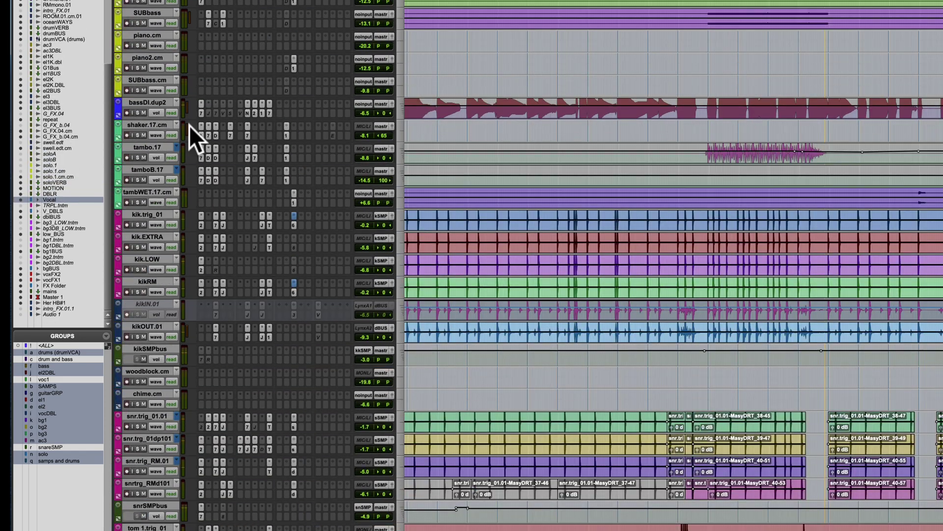
Move the keyboard and bass tracks into a new folder named Keys
shift+click(145, 80)
right_click(139, 79)
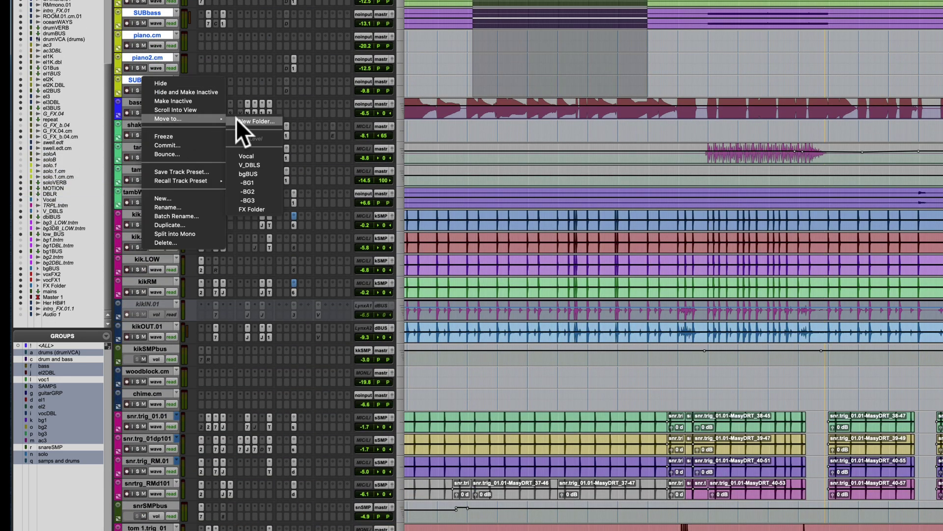
click(247, 101)
text(Keys)
key(Return)
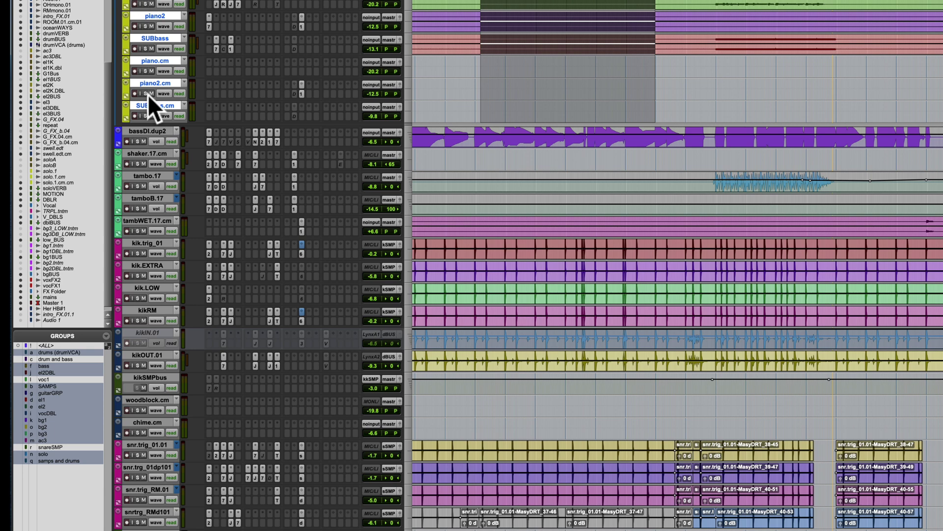
Move the percussion tracks, shaker.17.cm through tambWET.17.cm, into a new folder named Perc
scroll(148, 94, down, 5)
click(152, 14)
shift+click(156, 82)
right_click(157, 83)
mouse_move(196, 122)
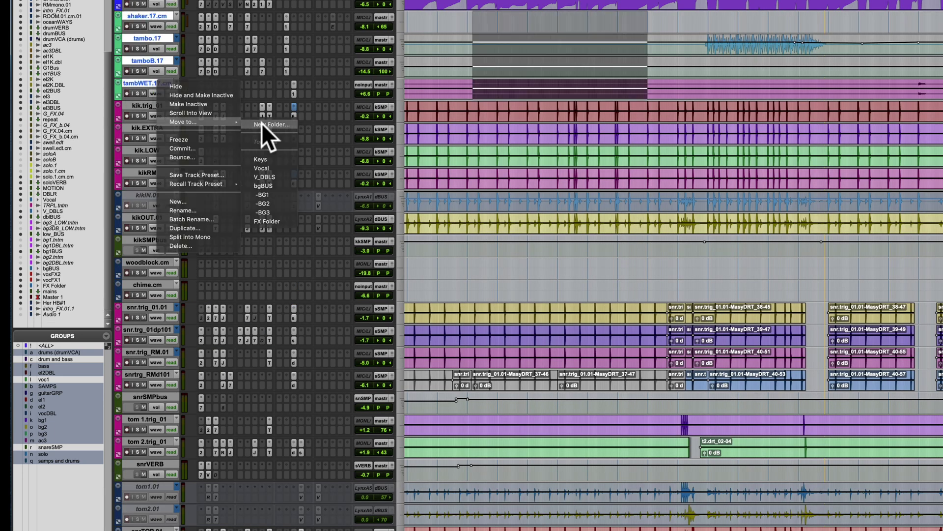
click(264, 124)
text(Perc)
key(Return)
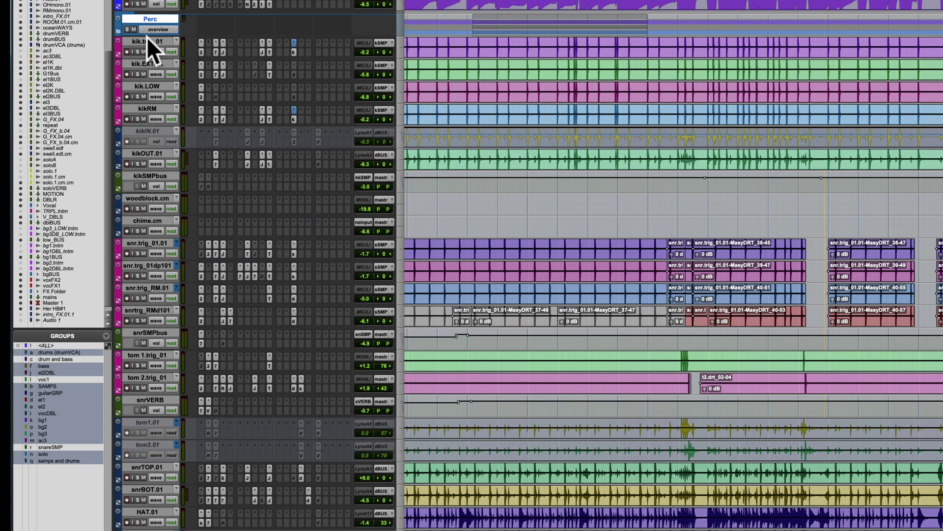
Move the drum tracks, kik.trig_01 through drumVCA, into a new folder named Drums
drag(146, 37, 154, 528)
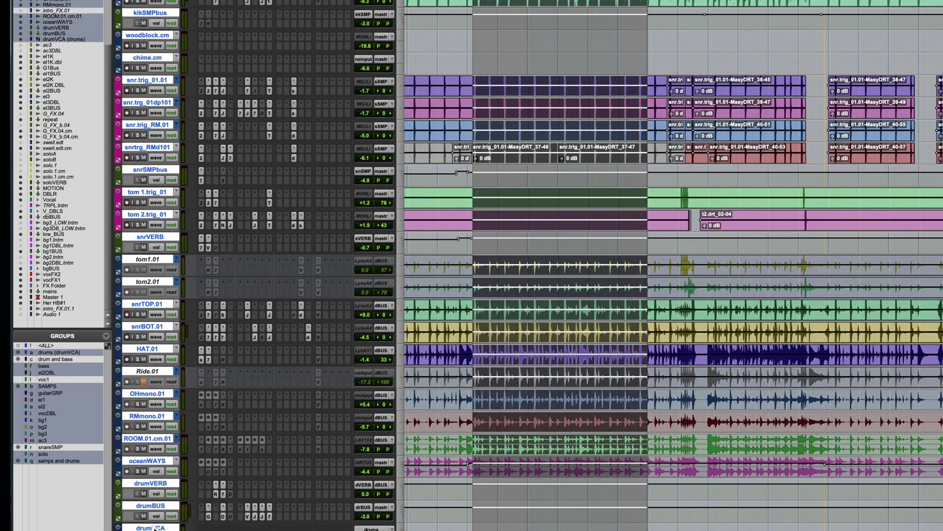
right_click(155, 528)
mouse_move(246, 484)
click(299, 485)
text(Drums)
key(Return)
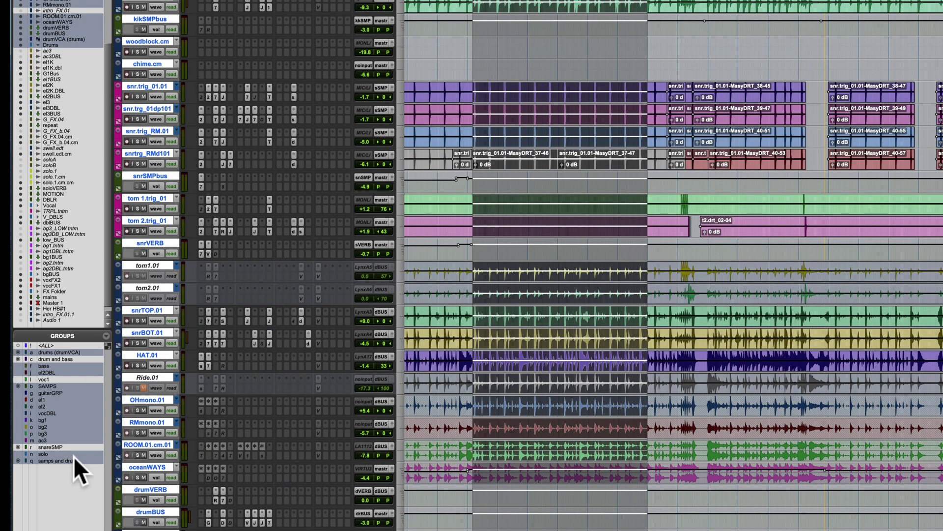
Move the guitar tracks, el1K through DBLR, into a new folder named Guitars
scroll(196, 453, down, 5)
click(150, 465)
scroll(152, 467, down, 8)
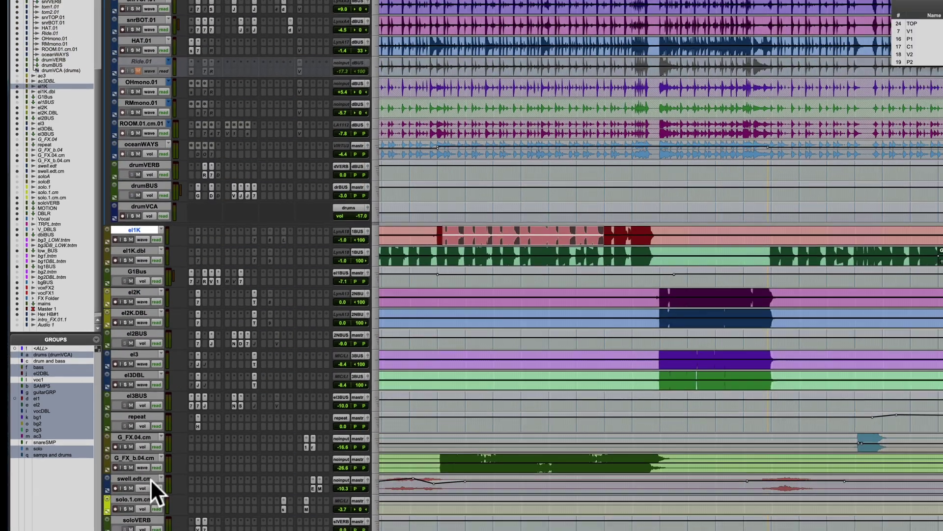
shift+click(146, 530)
right_click(146, 530)
click(293, 520)
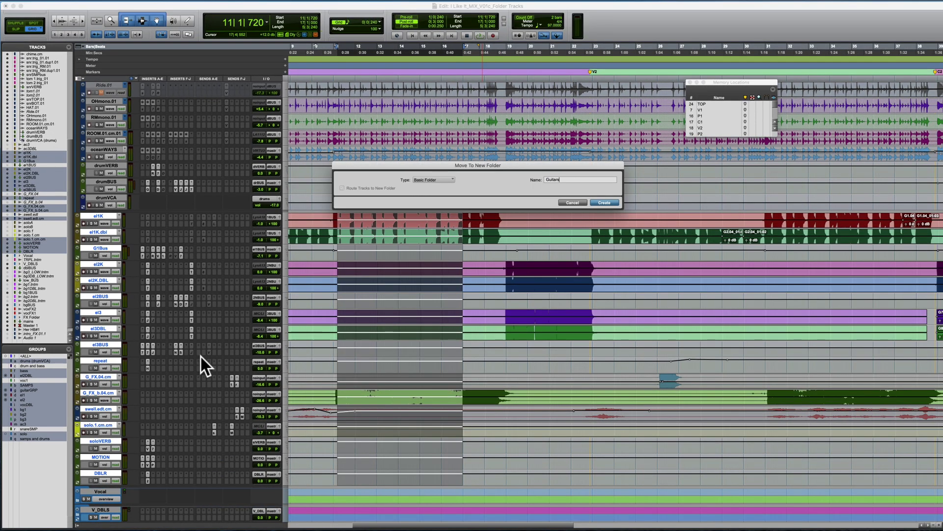
text(Guitars)
key(Return)
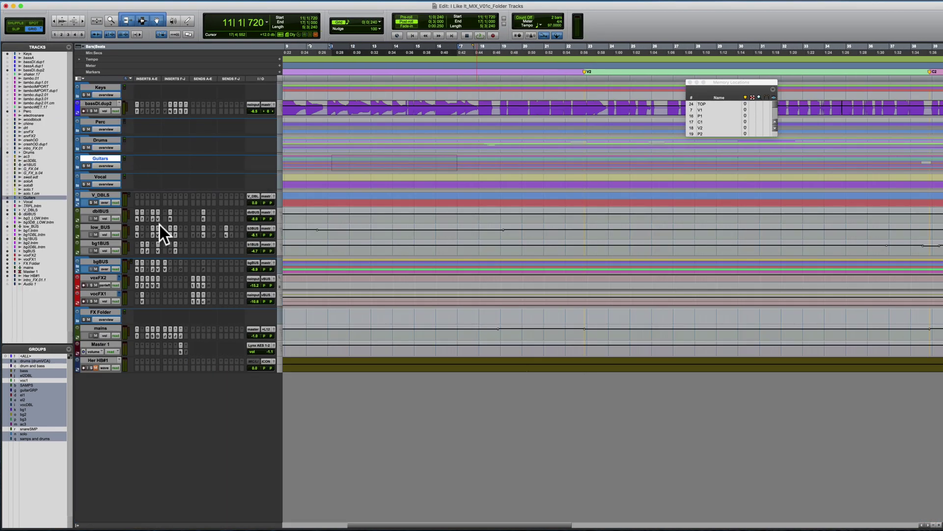
Move the dblBUS, low_BUS and bg1BUS tracks into the FX Folder
click(100, 211)
shift+click(106, 243)
mouse_move(106, 242)
mouse_down()
mouse_move(105, 258)
mouse_move(98, 211)
mouse_move(118, 229)
mouse_up()
File vocFX1 and vocFX2 under FX Folder, then zoom the timeline out to the whole song
click(100, 243)
shift+click(99, 229)
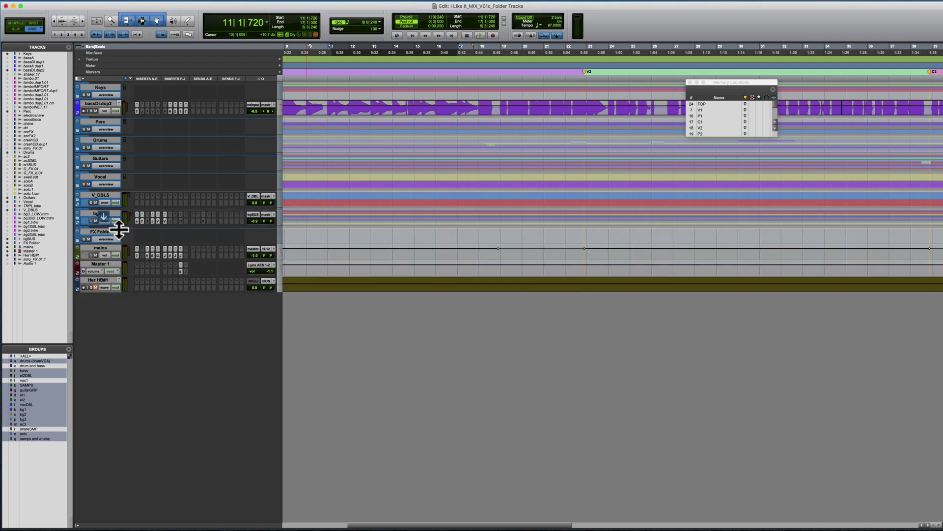
click(107, 280)
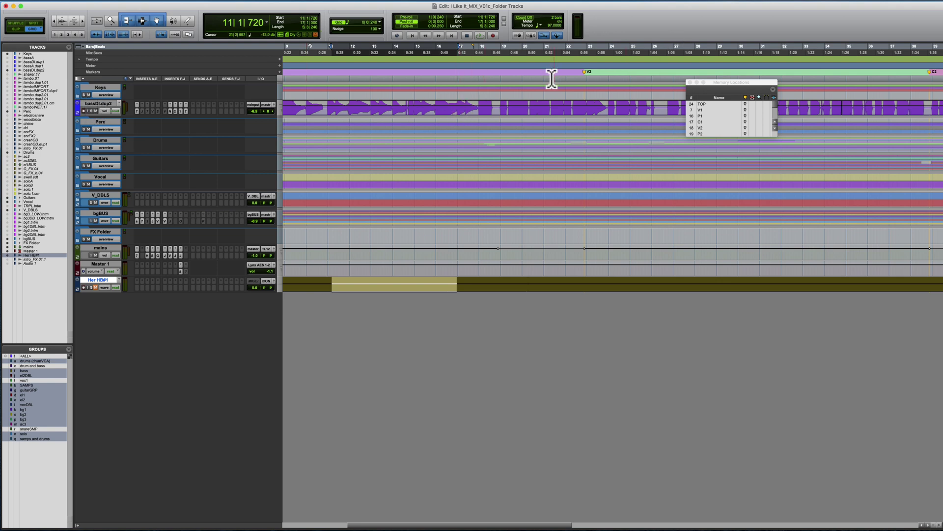
key(super+bracketleft)
key(super+bracketleft)
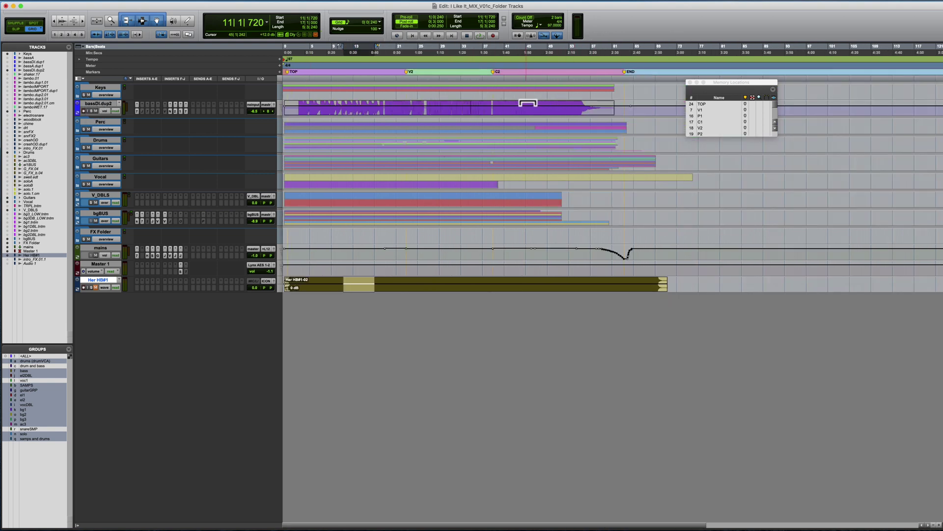
click(493, 112)
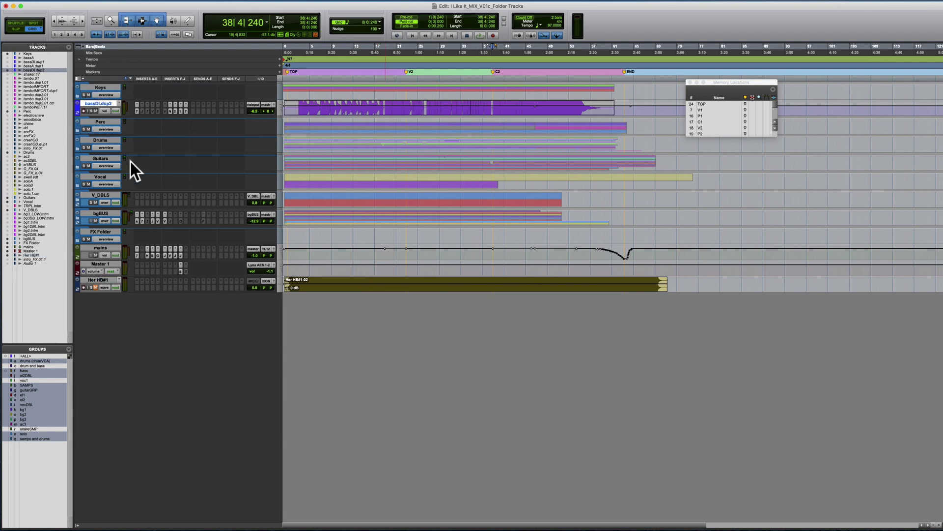
alt+click(76, 130)
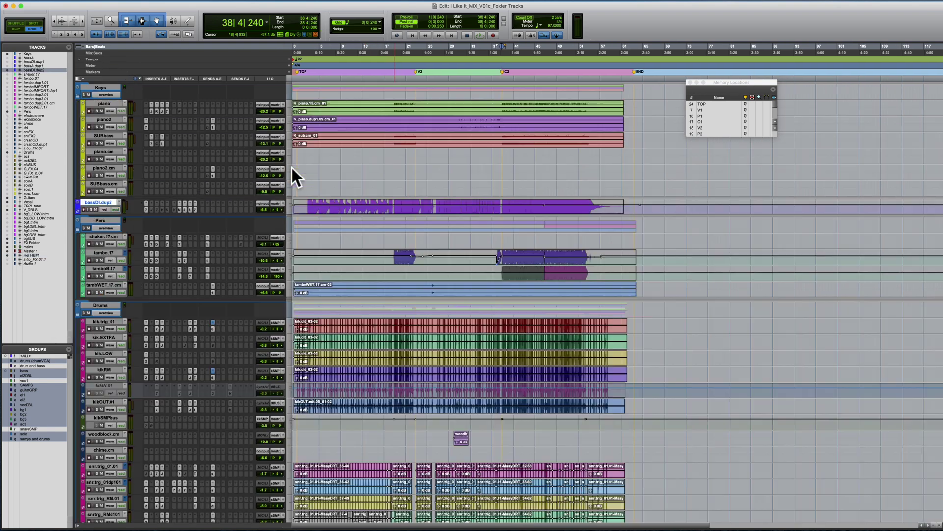
scroll(21, 167, down, 10)
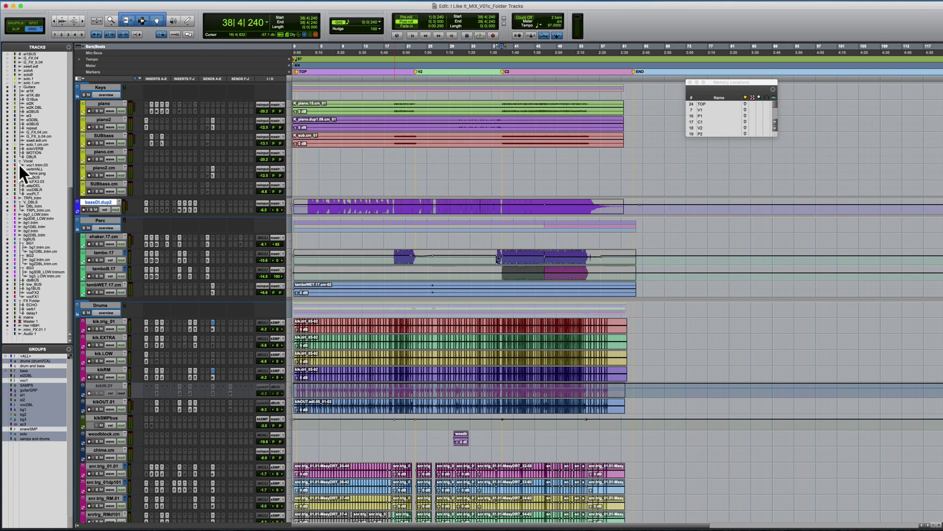
scroll(373, 281, down, 15)
scroll(373, 280, down, 15)
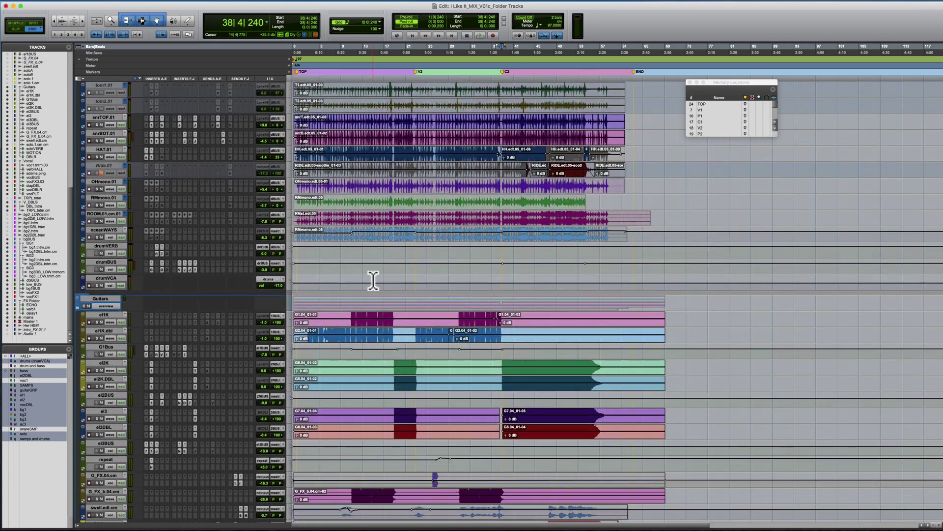
scroll(381, 268, up, 20)
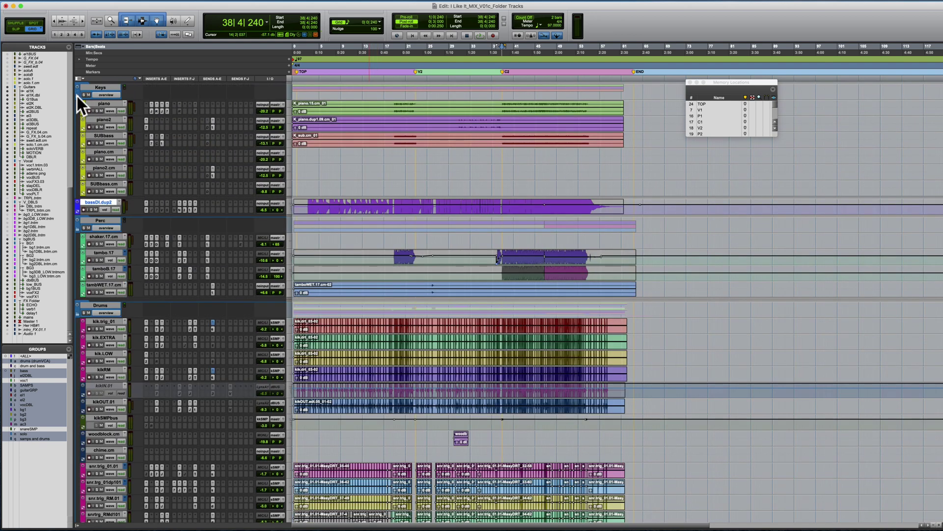
alt+click(77, 95)
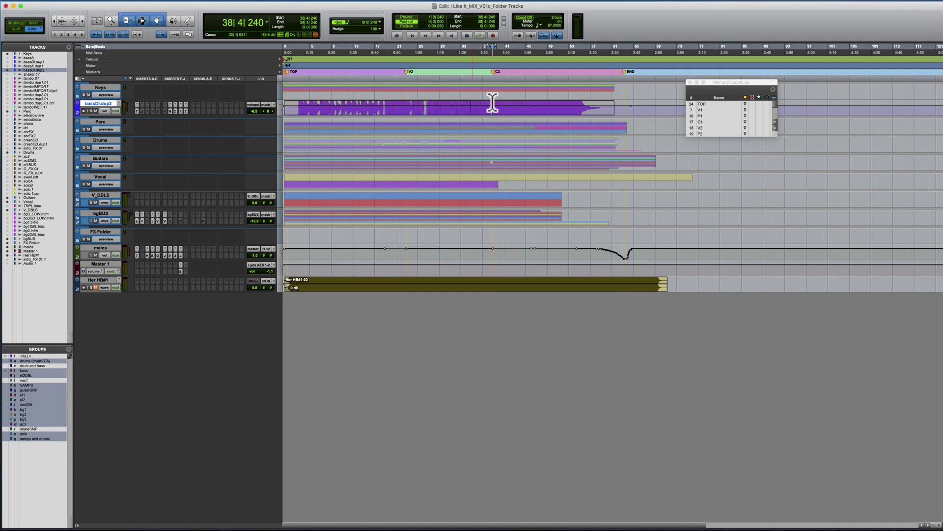
key(space)
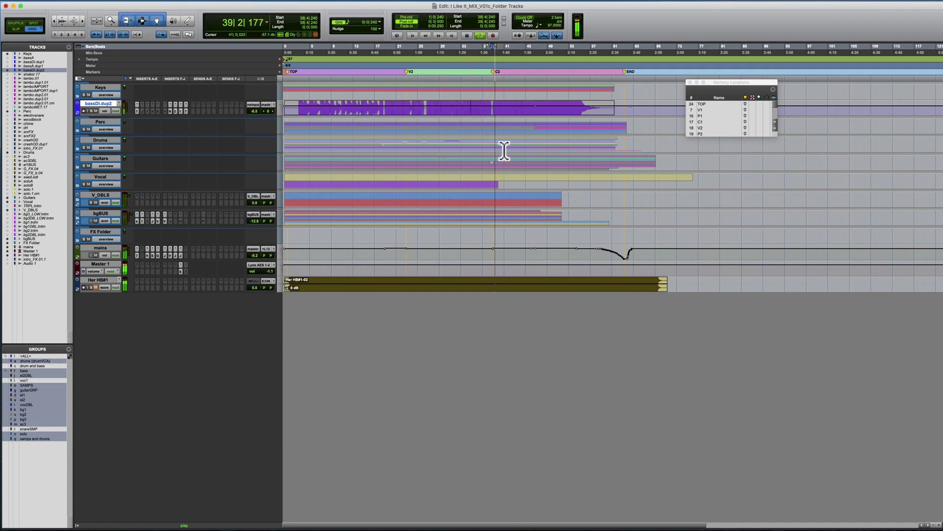